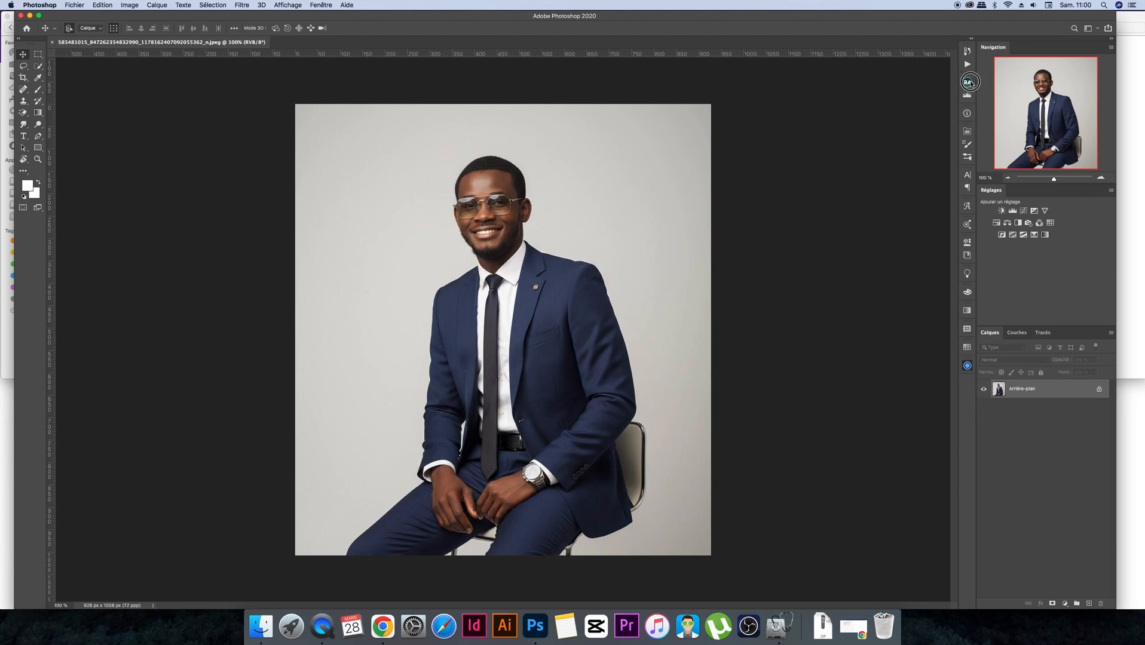
# Show the Beauty Retouch panel and look through the list of installed Photoshop extensions
pyautogui.click(969, 83)
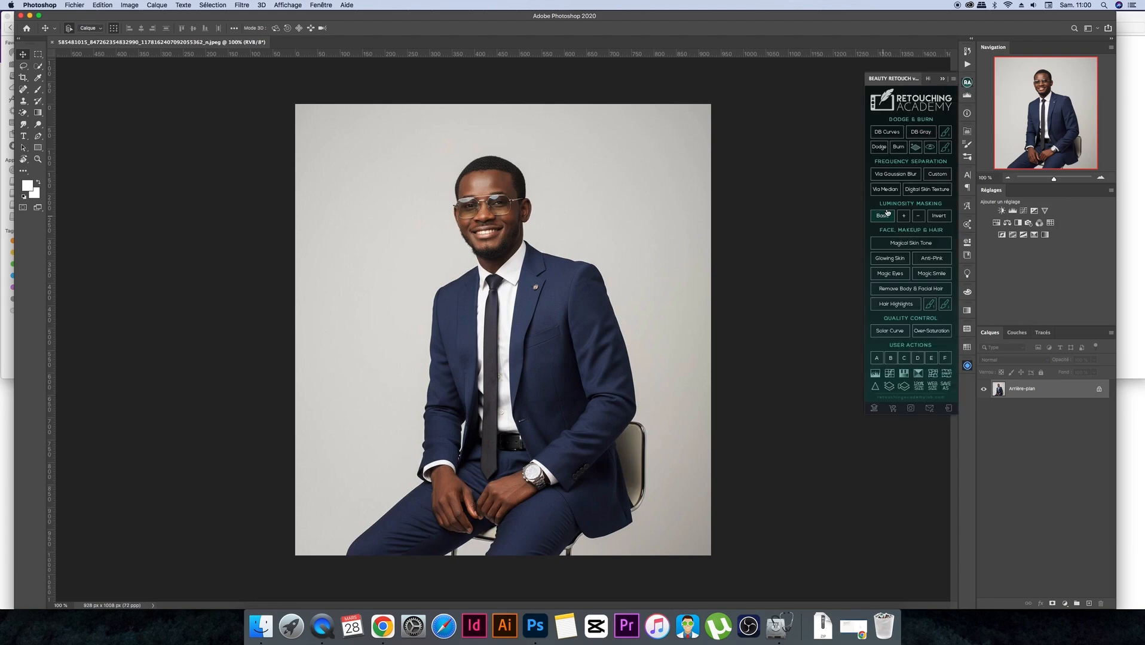
pyautogui.click(905, 29)
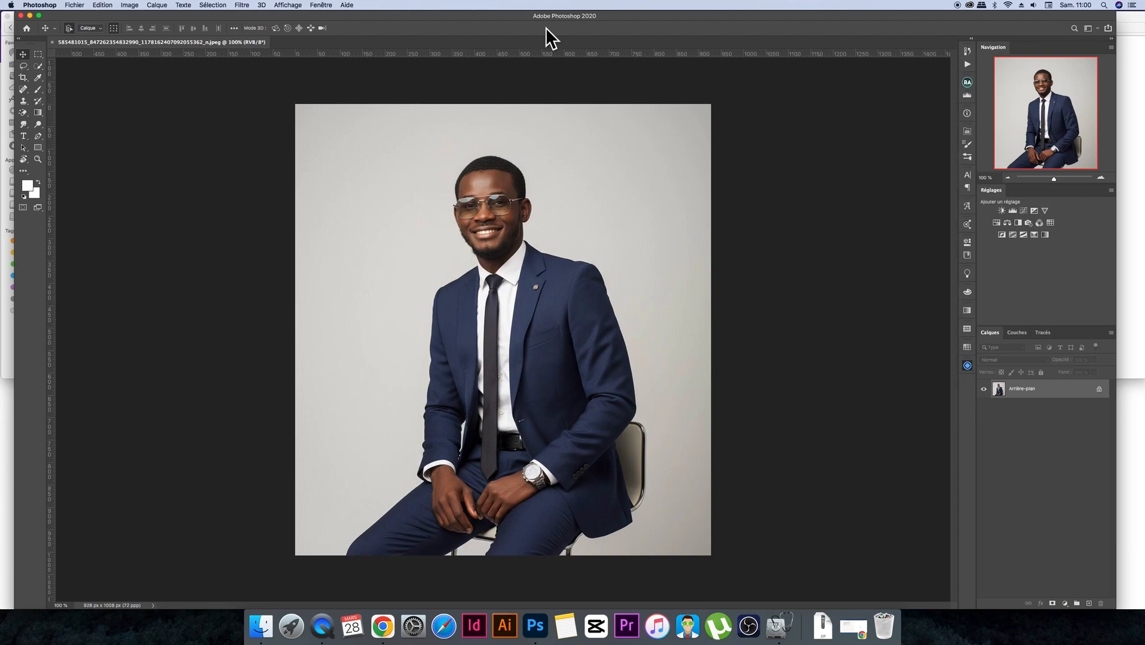
pyautogui.click(322, 6)
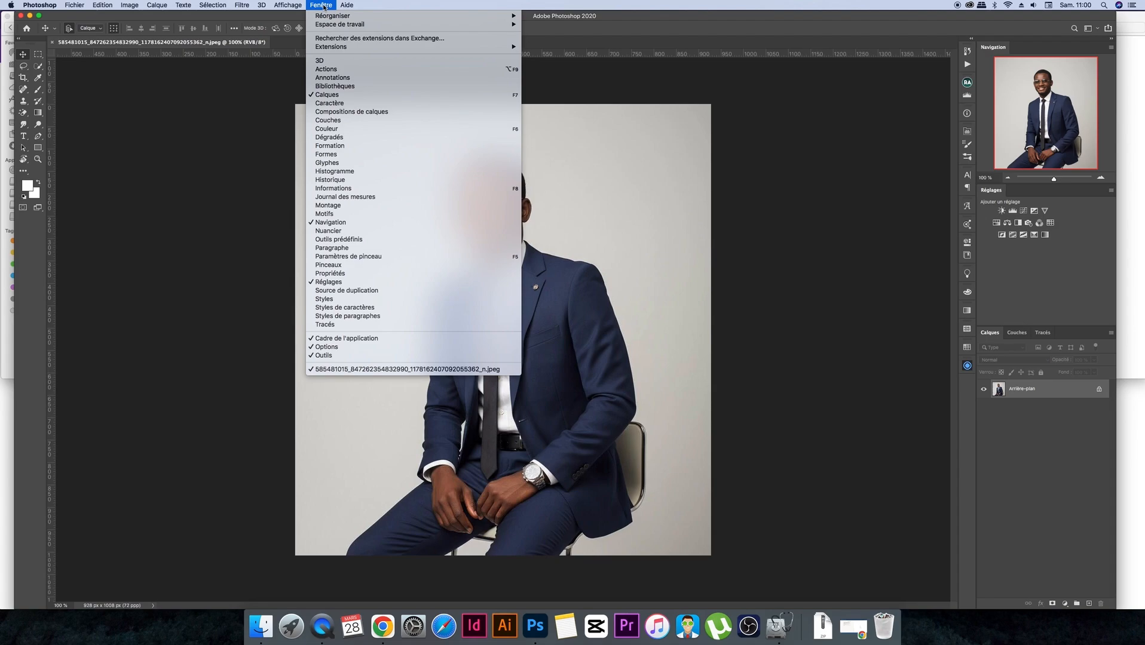
pyautogui.moveTo(335, 48)
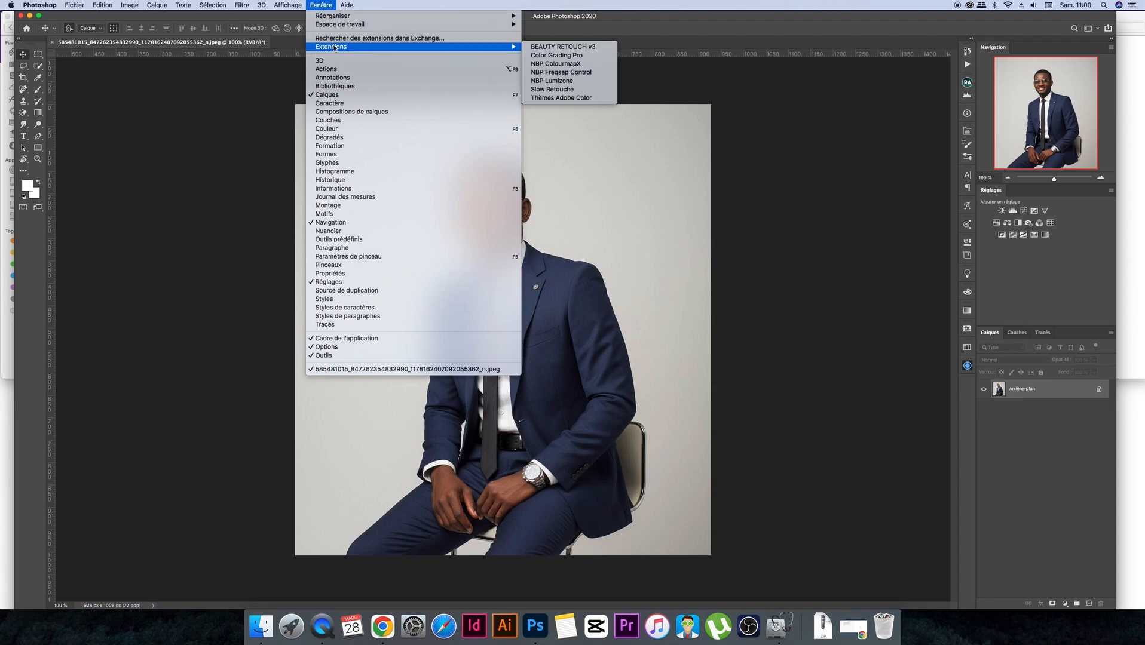
pyautogui.click(426, 49)
pyautogui.click(347, 5)
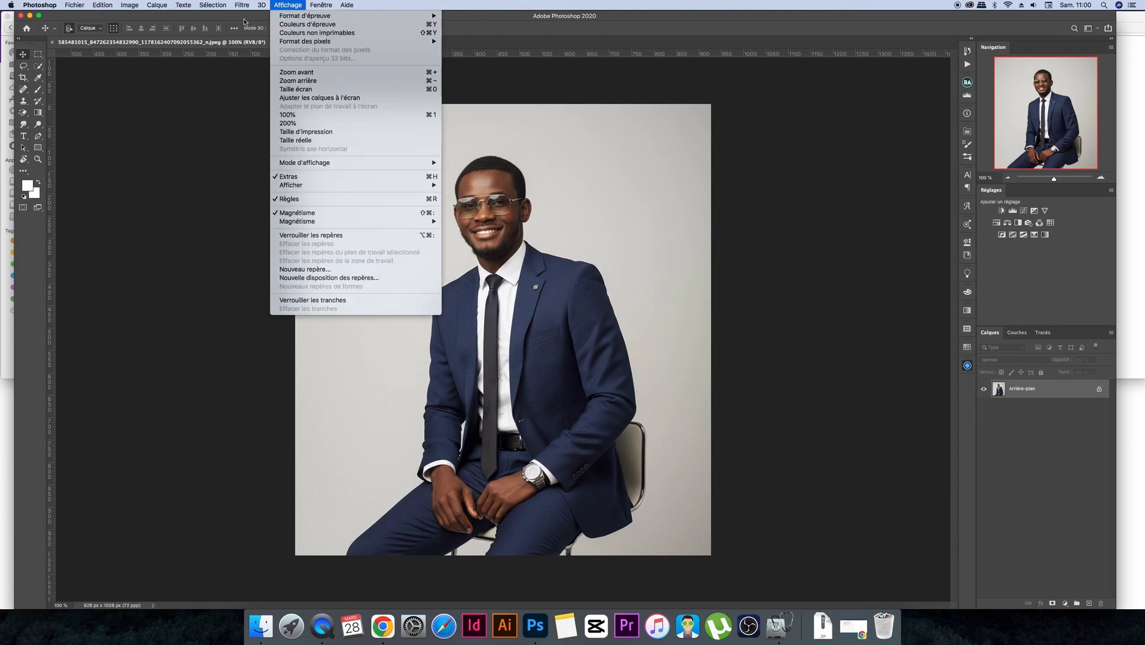
pyautogui.moveTo(322, 4)
pyautogui.moveTo(344, 50)
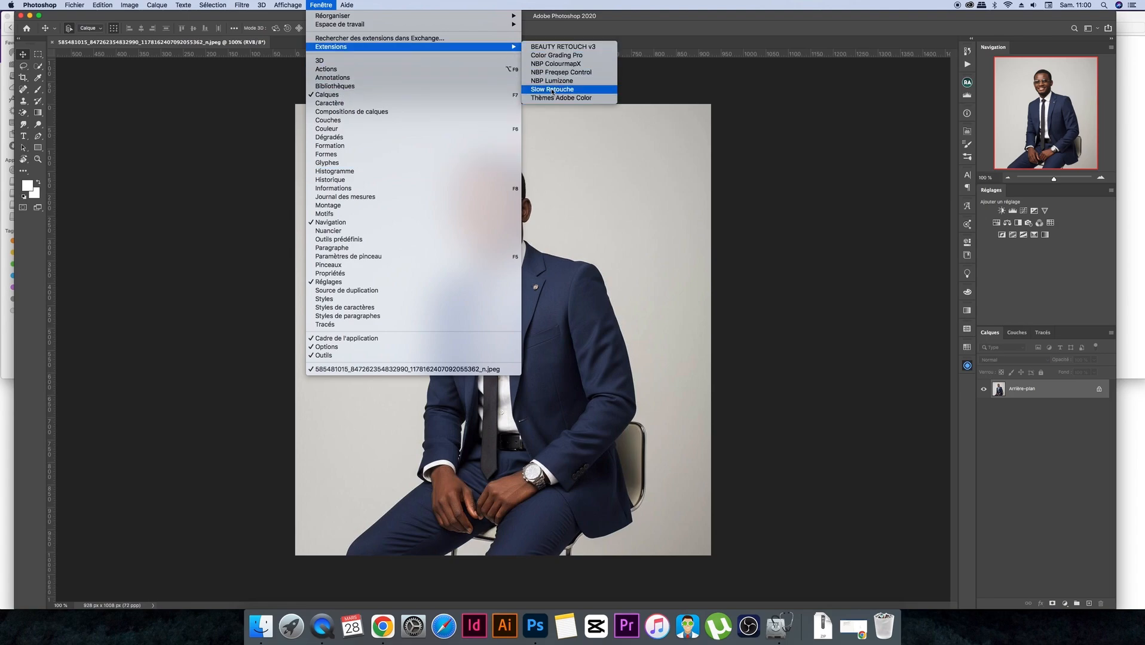
pyautogui.click(608, 18)
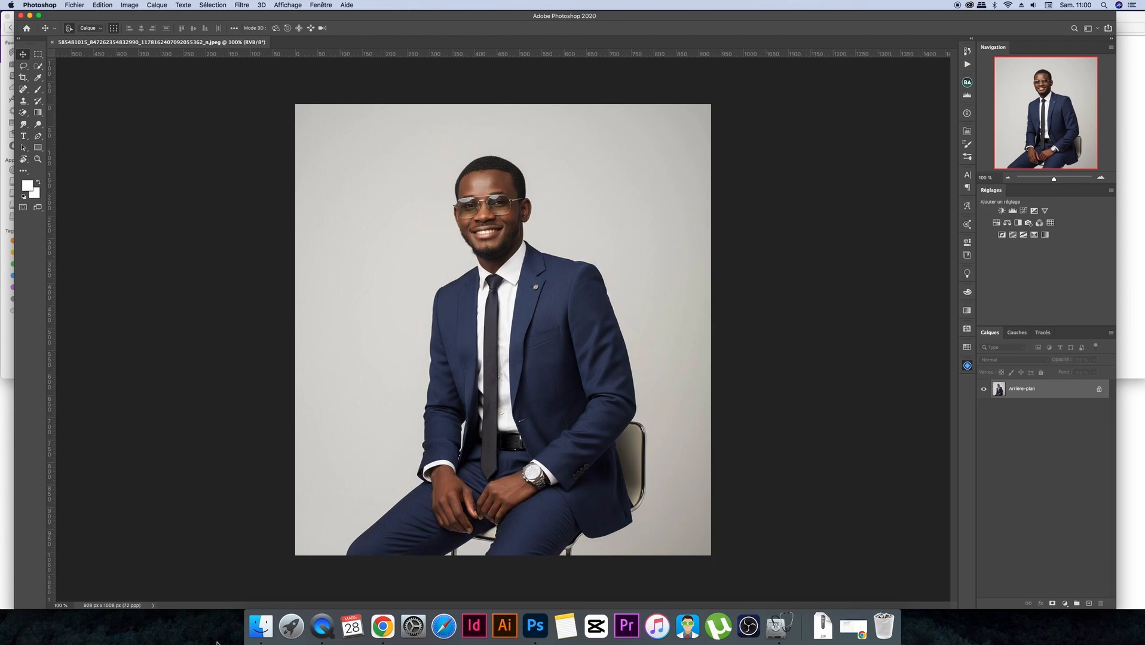
# Look over the downloads folder, then switch to Chrome and view the Retouche academy folder on MEGA
pyautogui.click(261, 626)
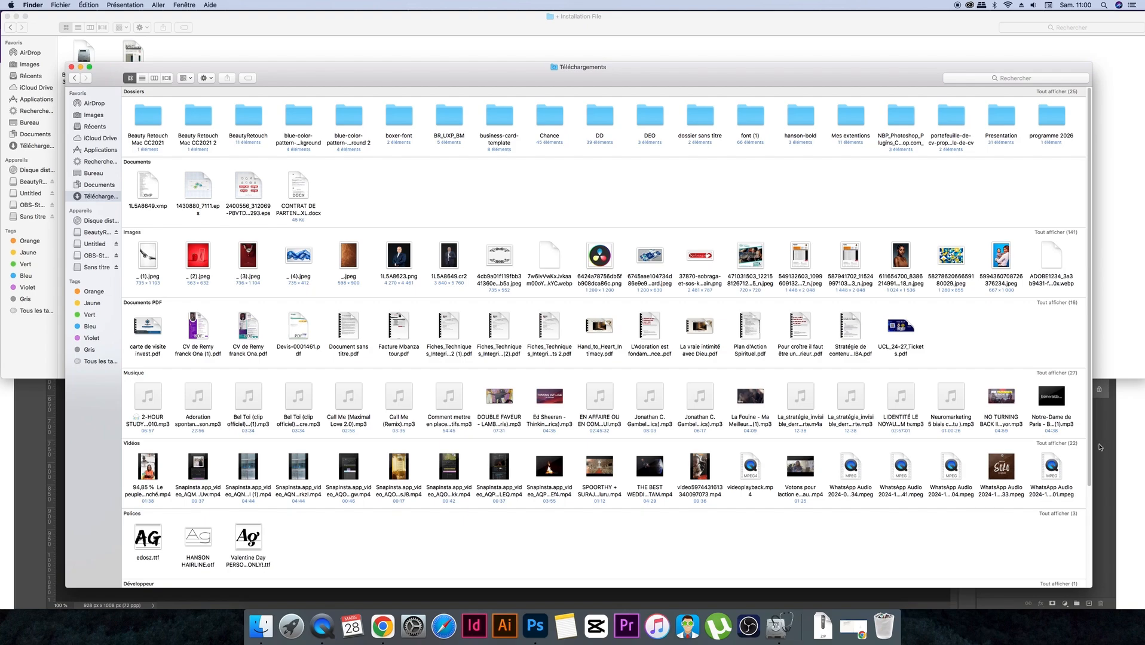
pyautogui.scroll(-1, 1083, 448)
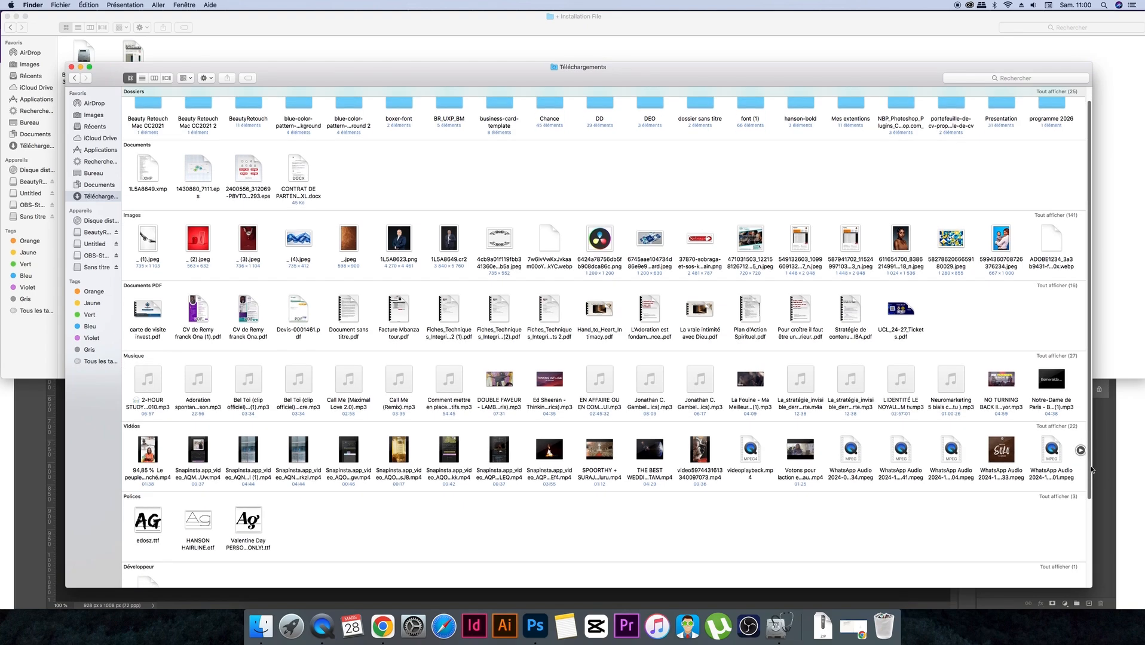
pyautogui.click(383, 629)
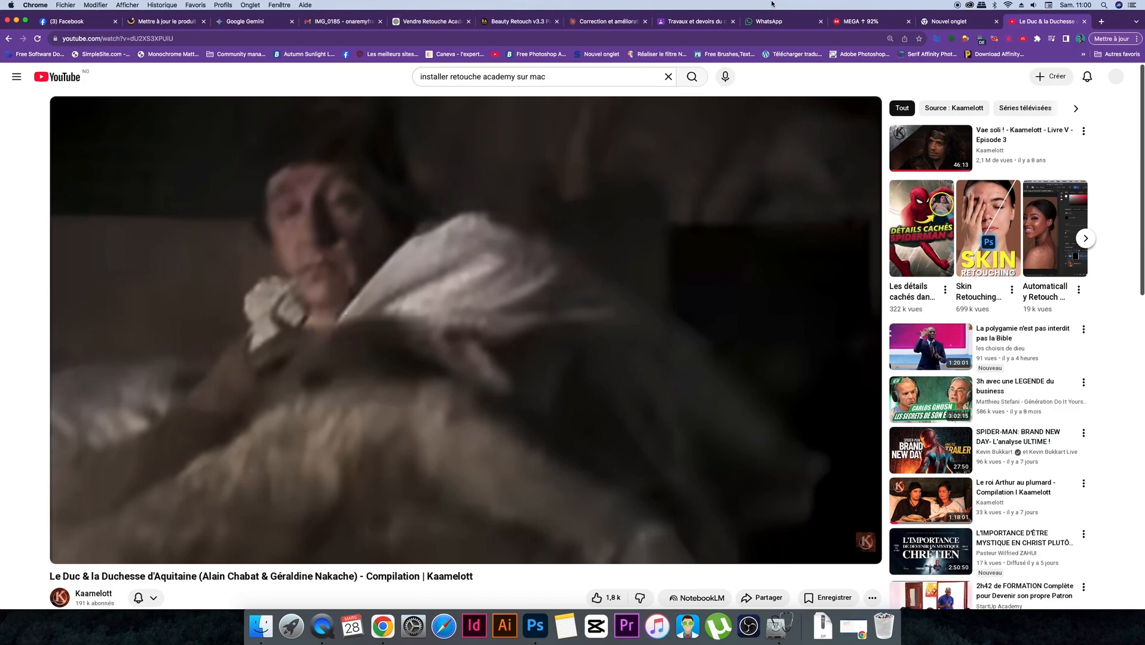
pyautogui.click(859, 22)
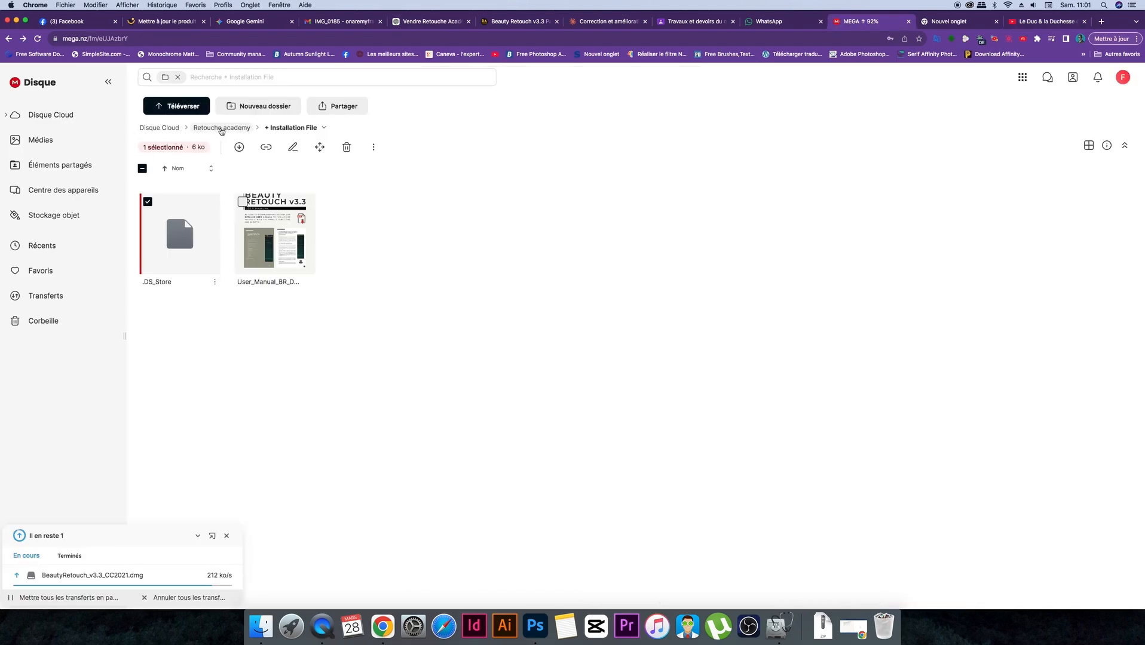
pyautogui.click(221, 128)
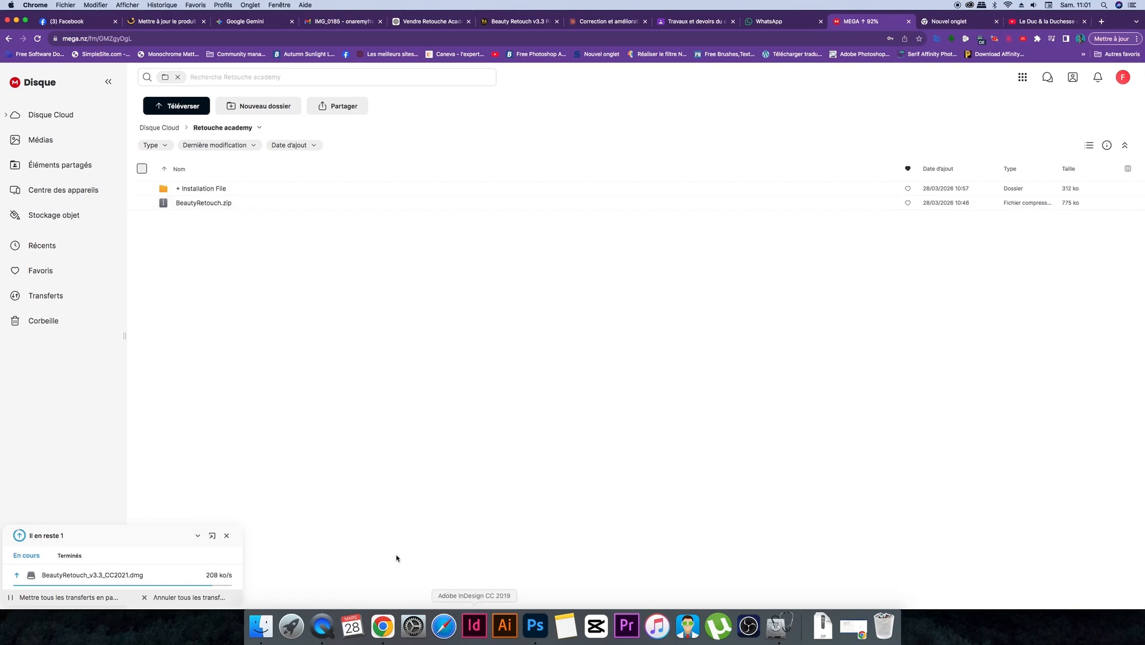
# Switch to Finder, inspect the contents of the BeautyRetouch folder in Téléchargements, and return to select that folder
pyautogui.click(261, 627)
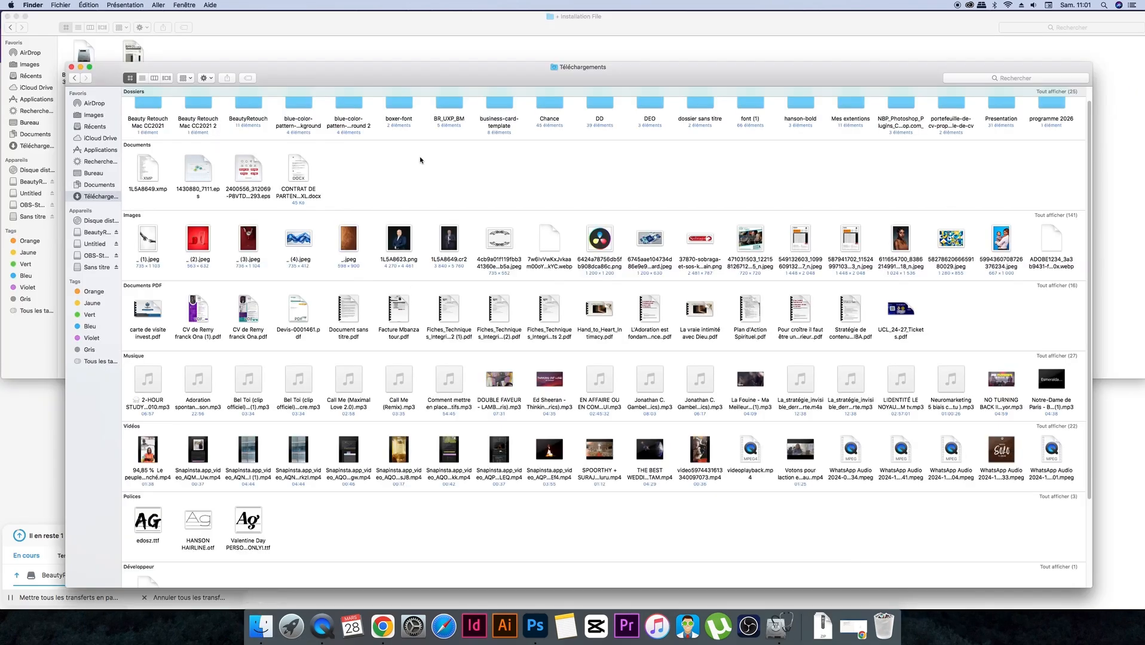
pyautogui.click(250, 106)
pyautogui.doubleClick(250, 106)
pyautogui.click(249, 106)
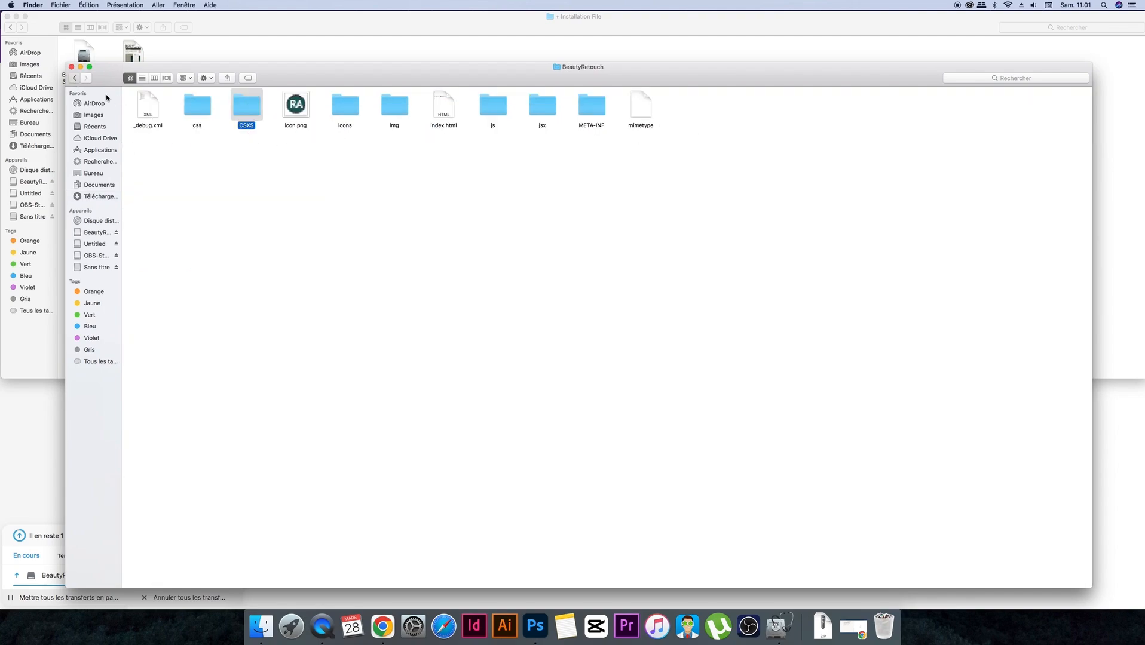
pyautogui.press('super+Up')
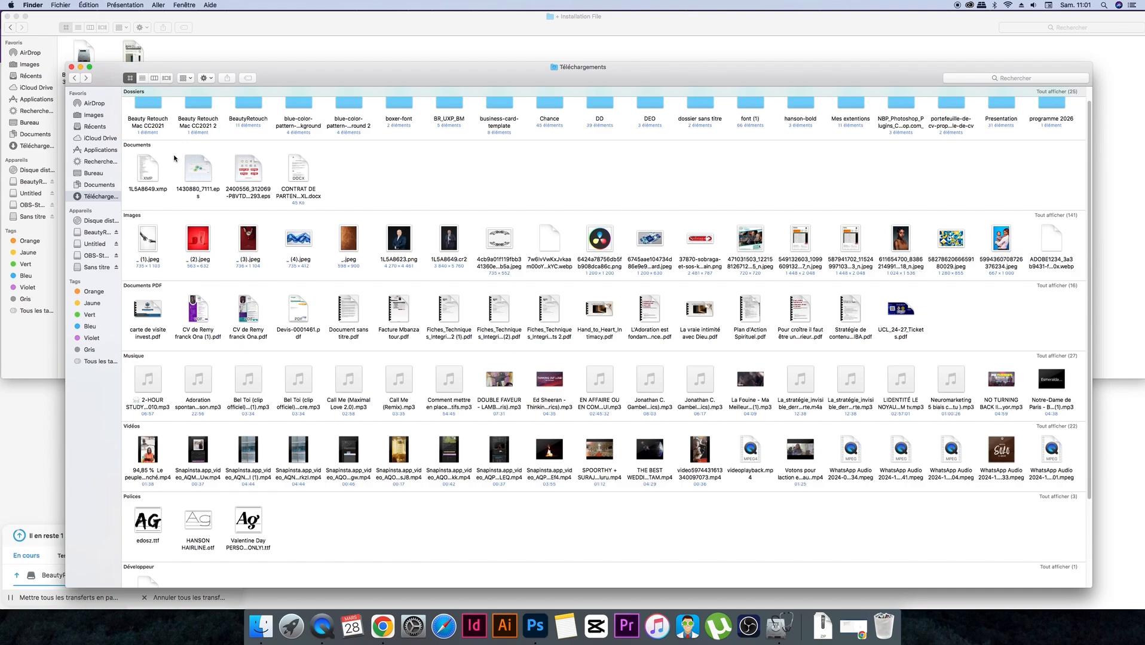
pyautogui.click(244, 105)
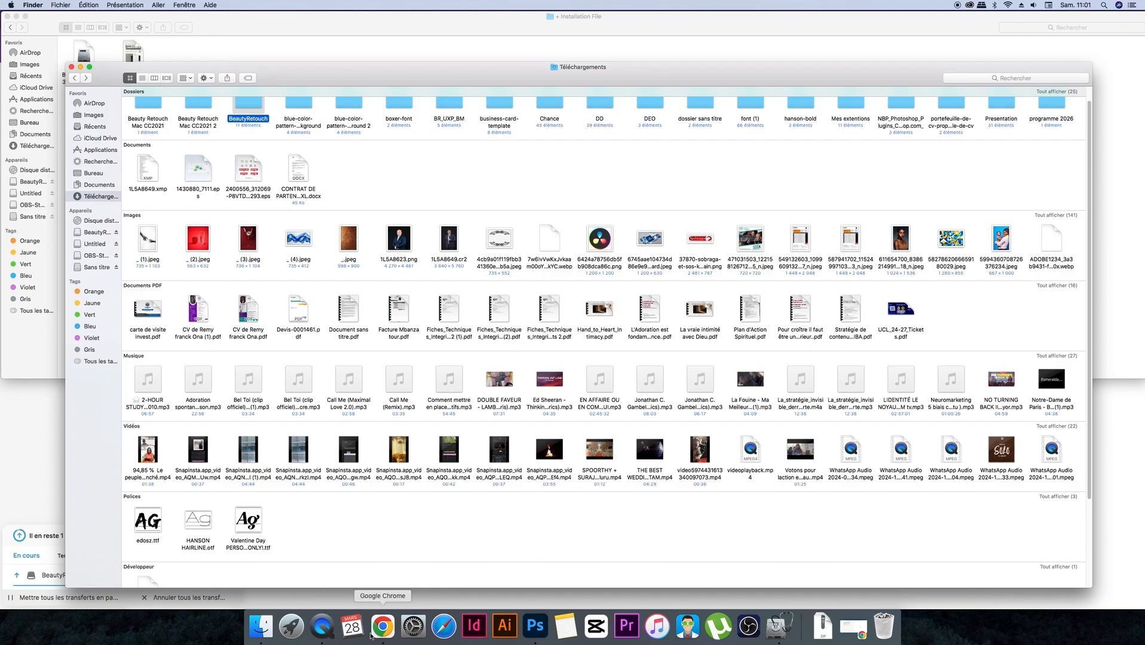
# Launch Utilitaire de disque and show the internal Sans titre volume in Finder
pyautogui.click(289, 628)
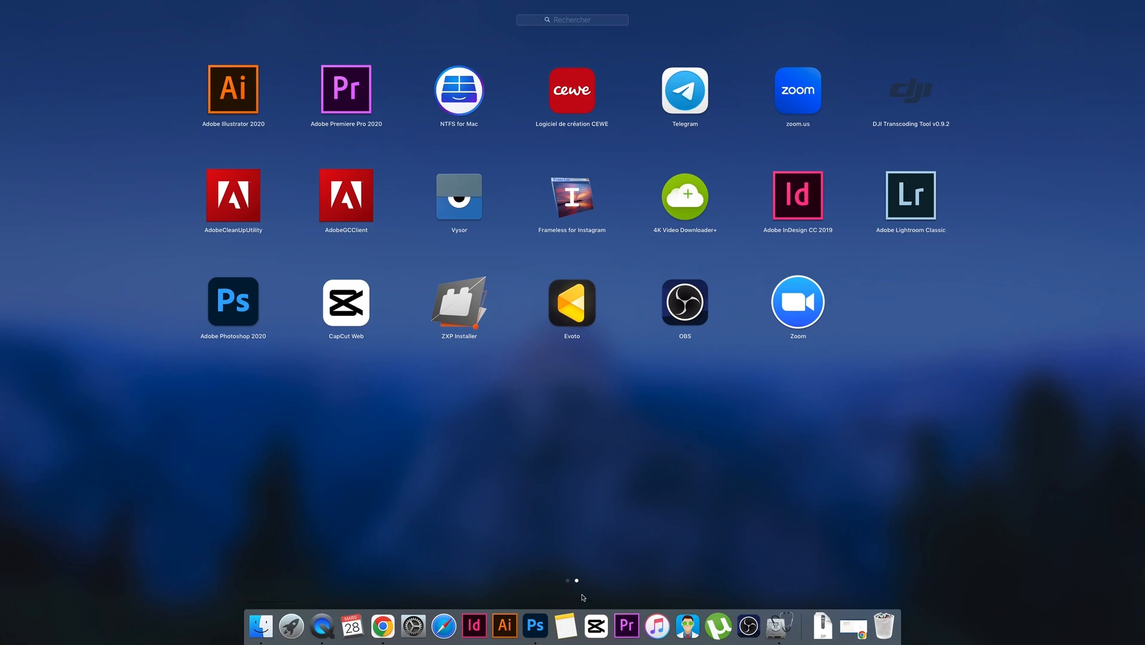
pyautogui.click(568, 582)
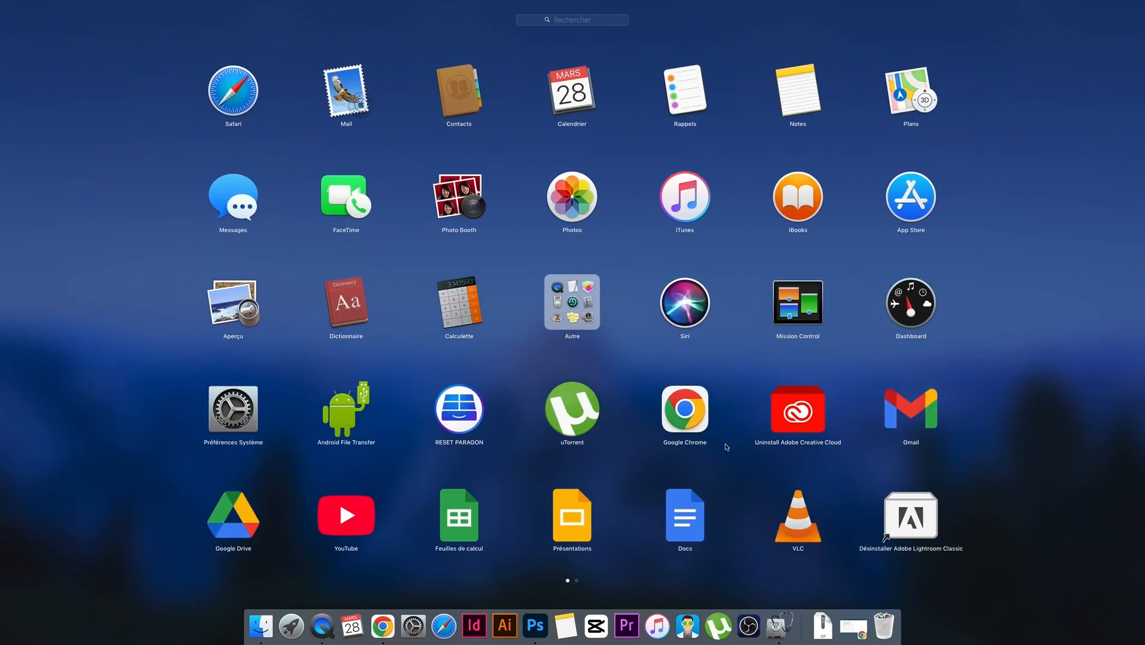
pyautogui.click(572, 303)
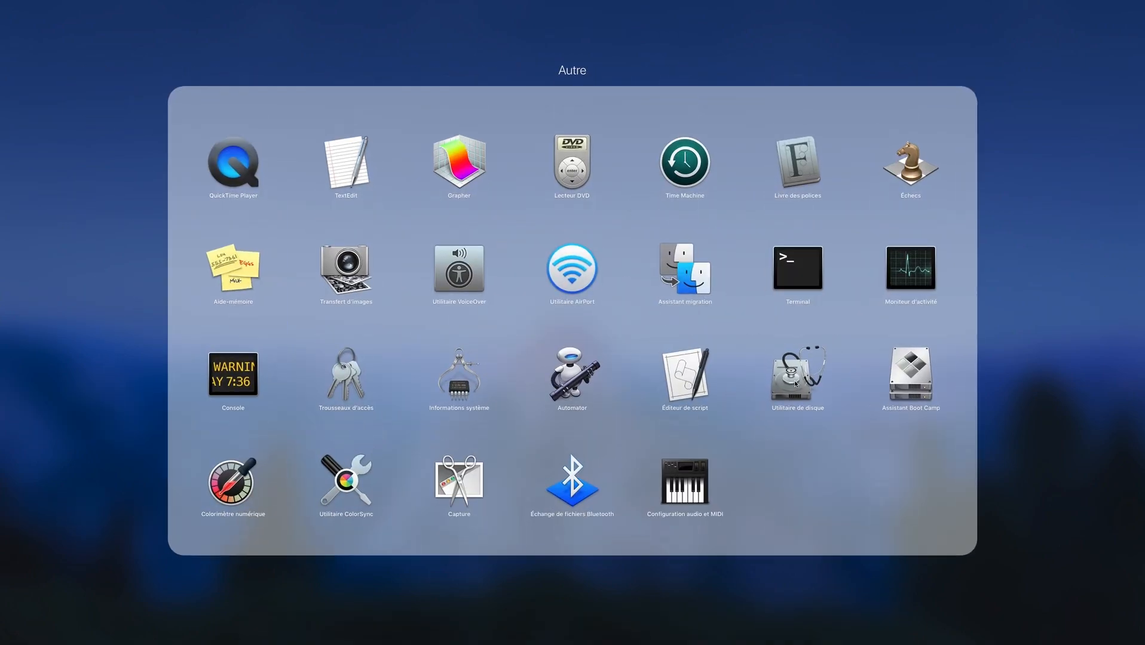
pyautogui.click(795, 384)
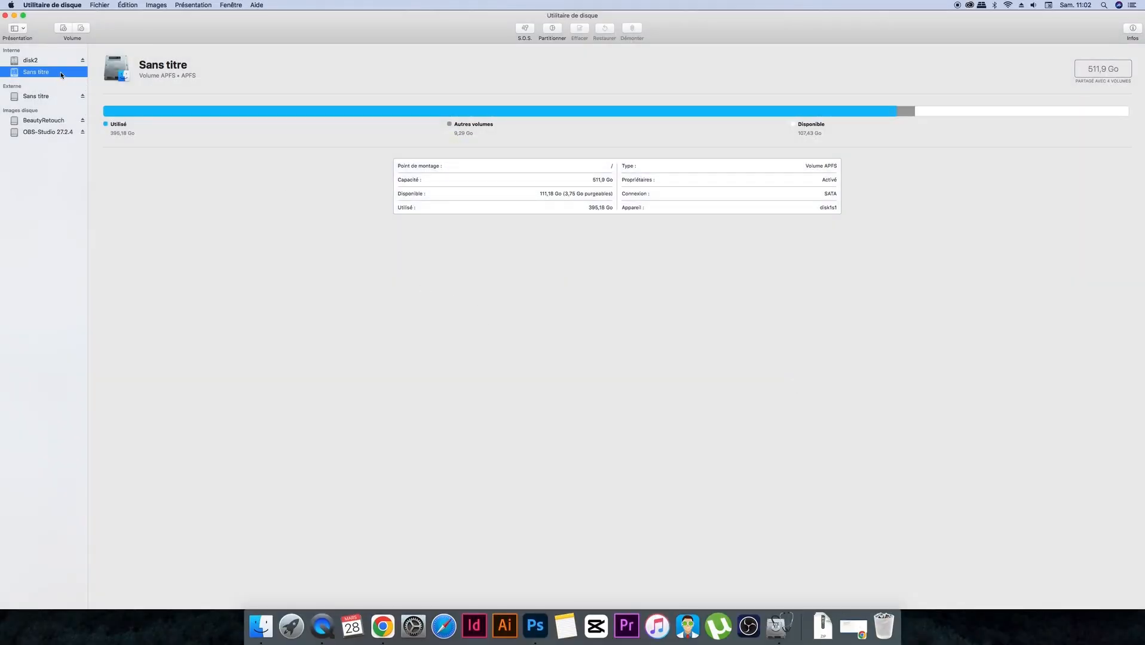
pyautogui.rightClick(61, 74)
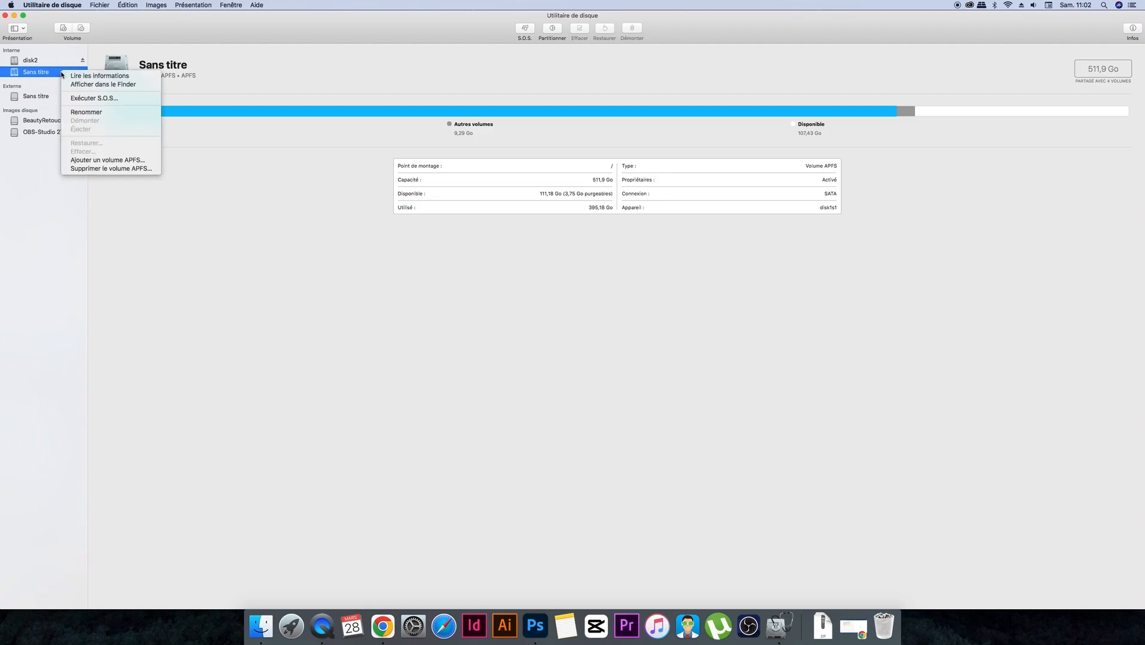
pyautogui.click(75, 85)
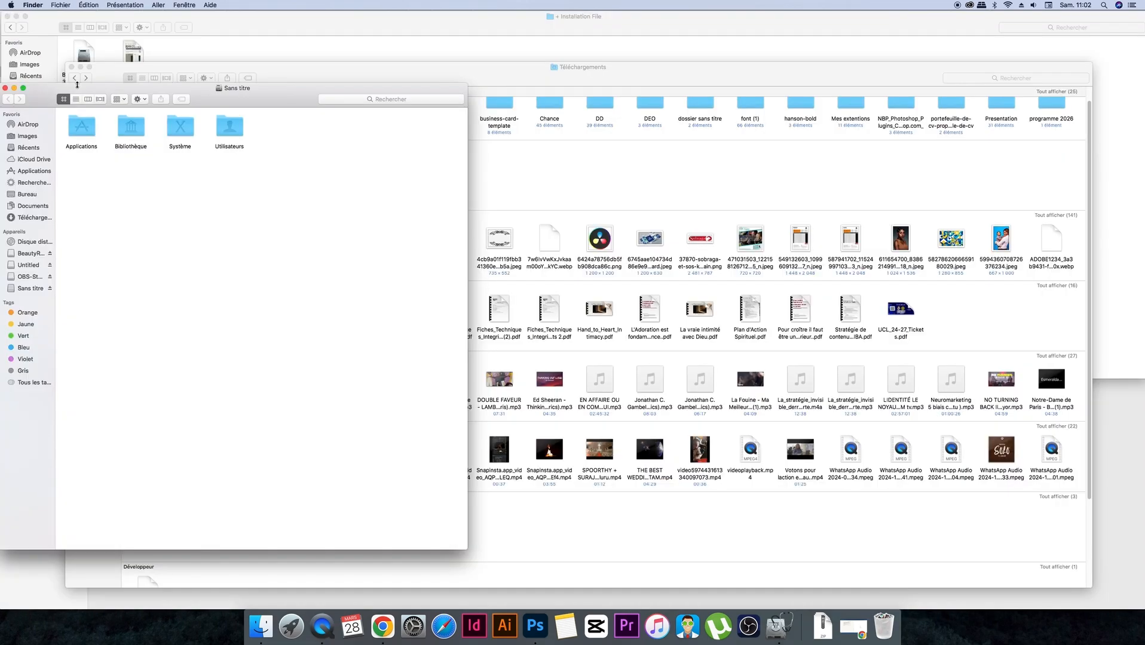
# Go to the Bibliothèque/Application Support/Adobe/CEP/extensions folder on the Sans titre volume
pyautogui.doubleClick(130, 132)
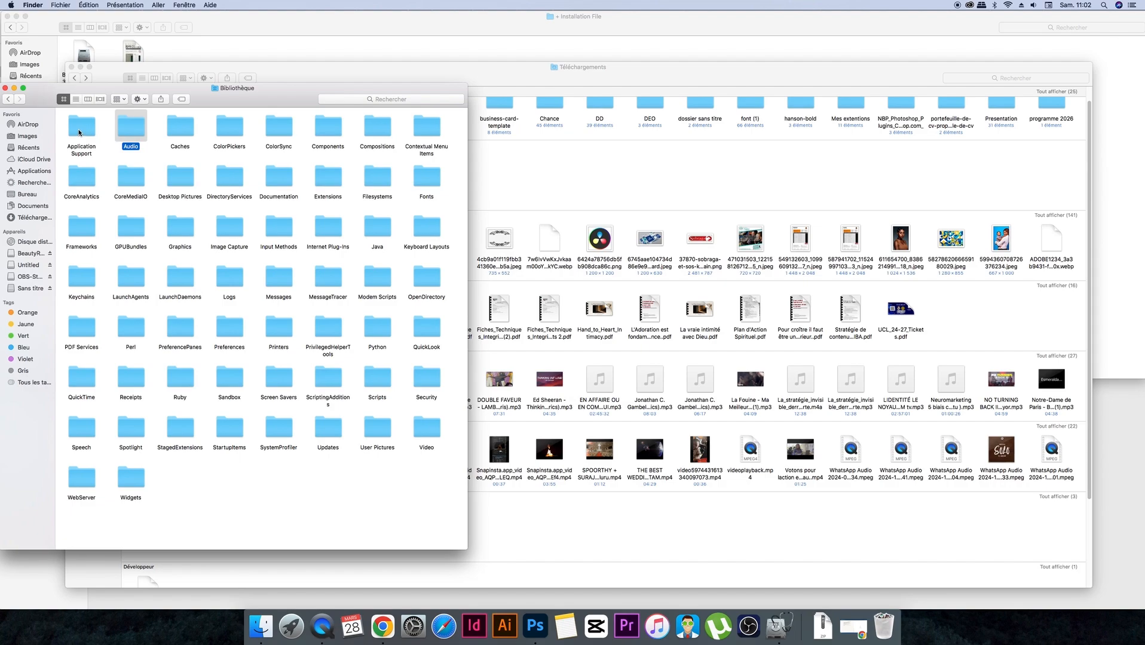
pyautogui.doubleClick(79, 133)
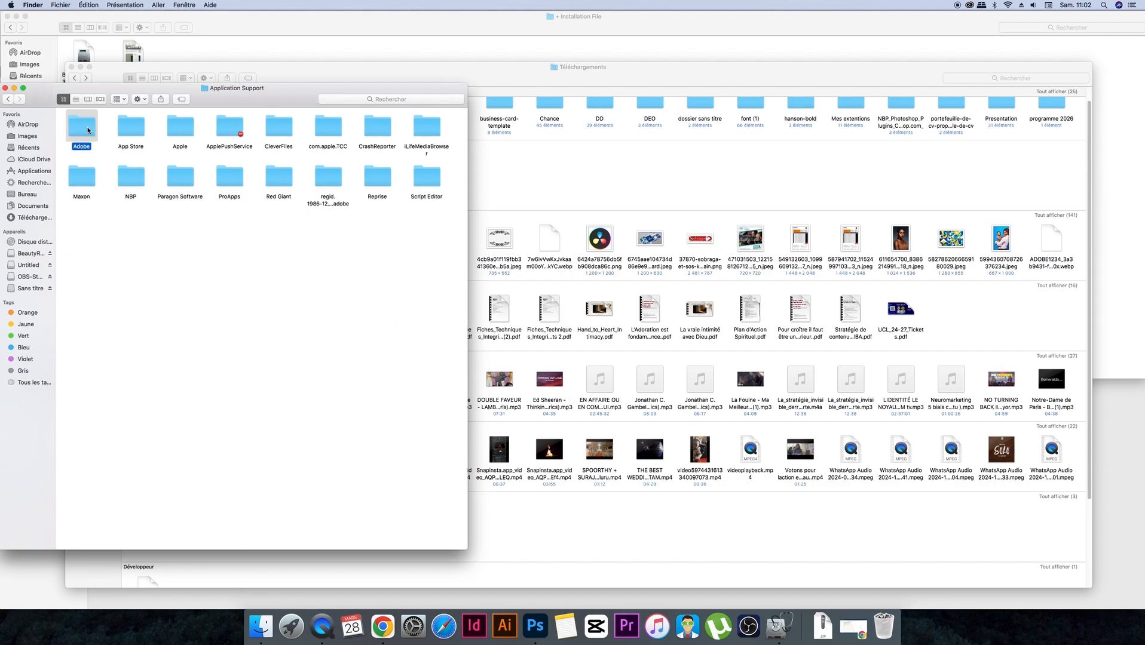
pyautogui.doubleClick(84, 127)
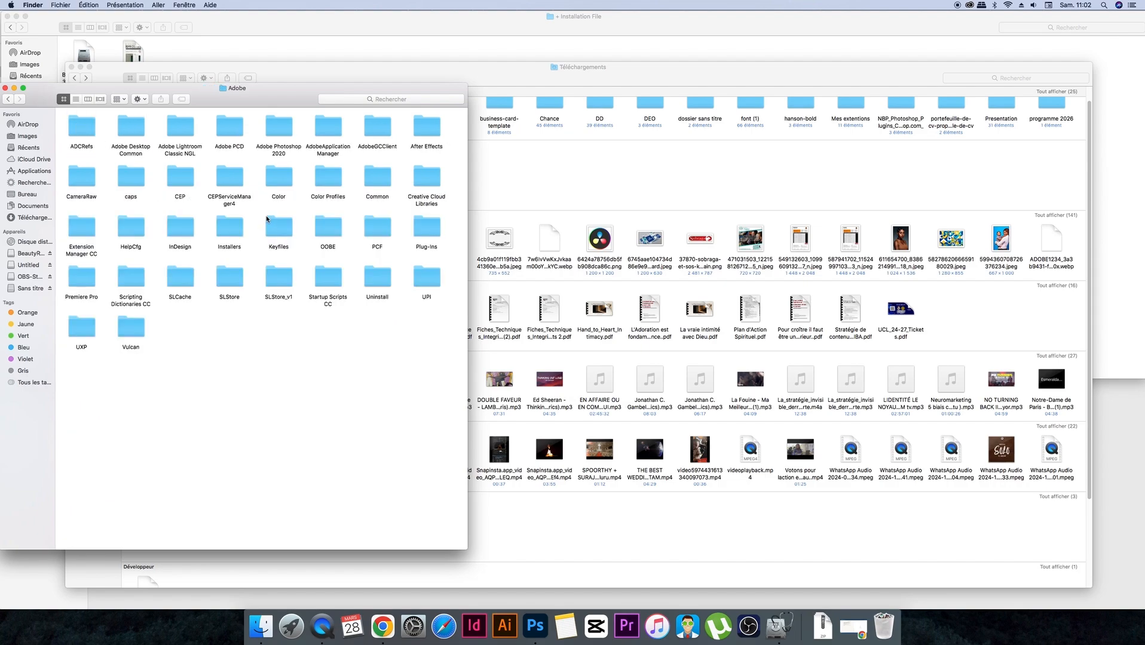
pyautogui.doubleClick(181, 178)
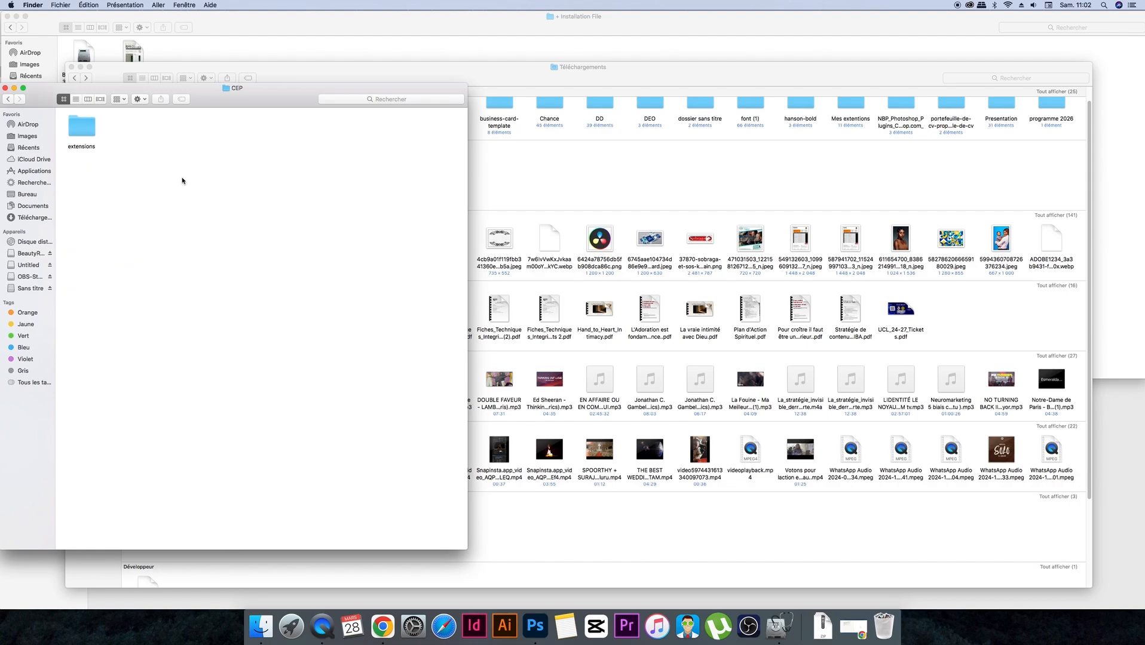
pyautogui.click(84, 129)
pyautogui.doubleClick(84, 129)
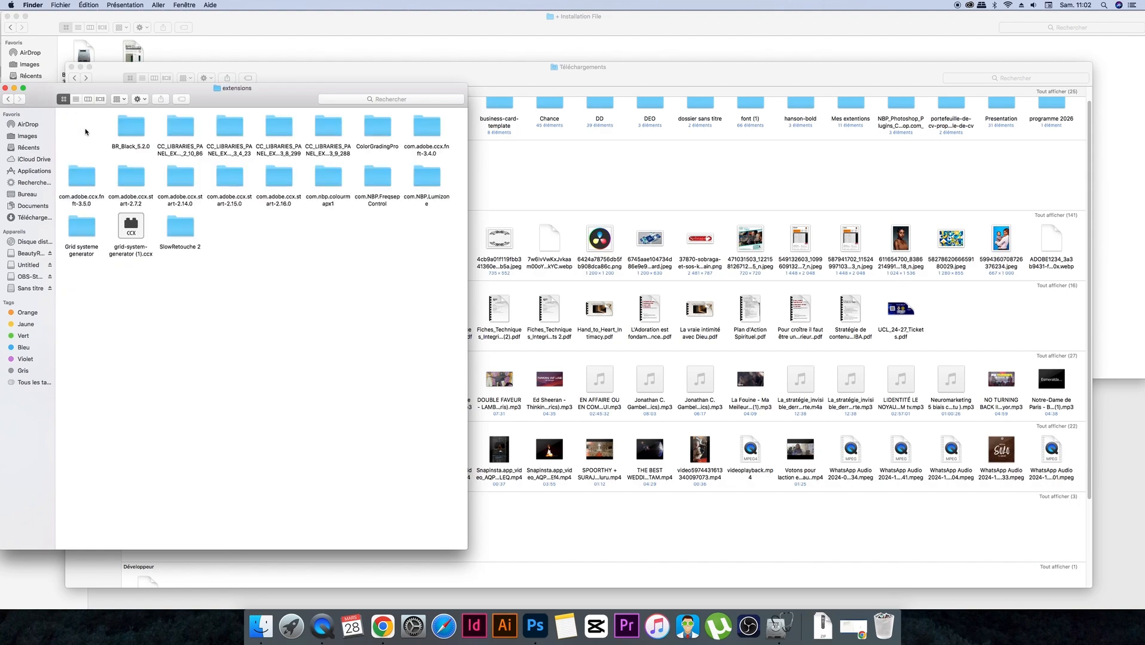
# Paste the copied BeautyRetouch_v3.3_CC2021.dmg into the extensions folder, authorizing the copy with the account password
pyautogui.rightClick(255, 298)
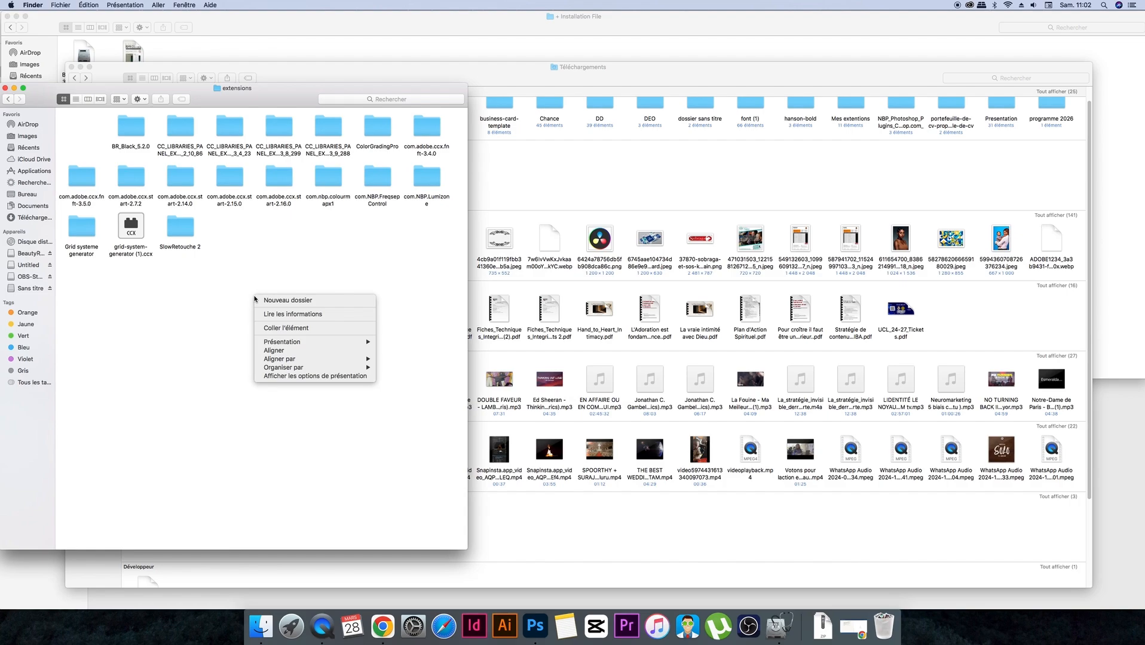
pyautogui.click(293, 330)
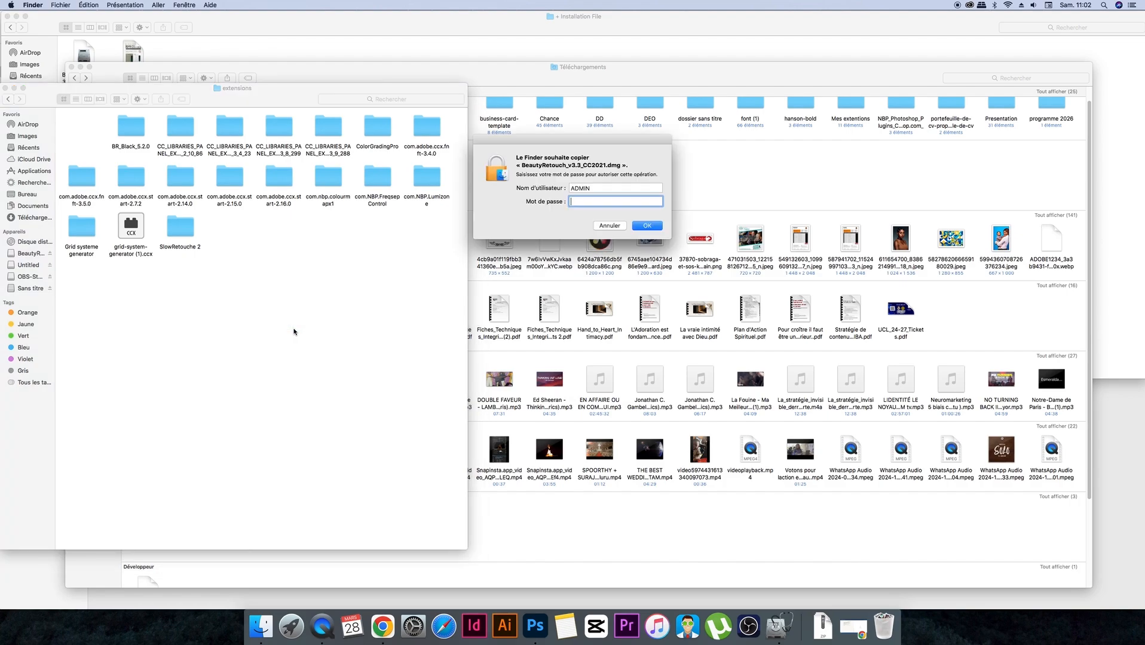
pyautogui.write('***')
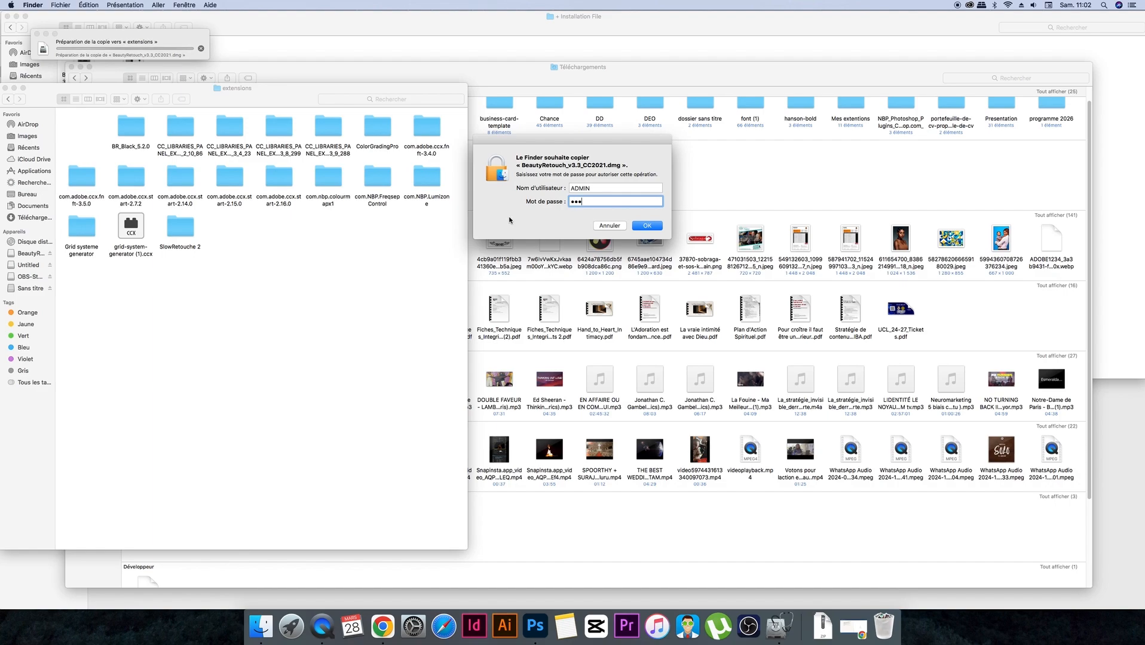
pyautogui.press('Return')
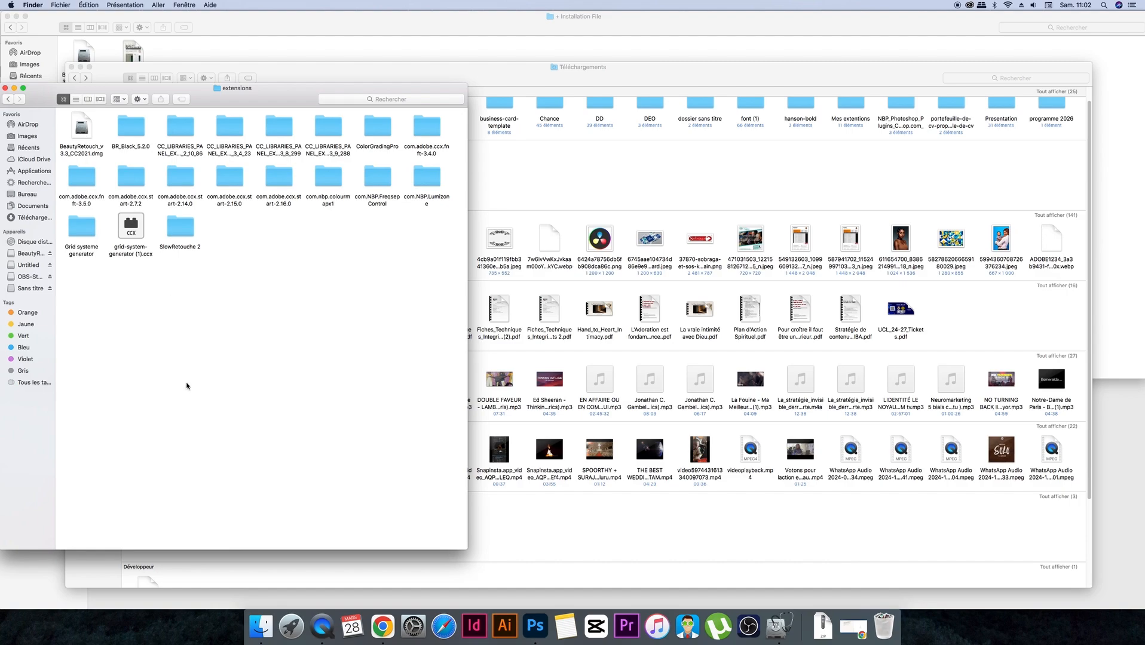
# Check the Retouche academy folder on MEGA, then return to Finder and open BeautyRetouch_v3.3_CC2021.dmg in the extensions folder
pyautogui.click(382, 627)
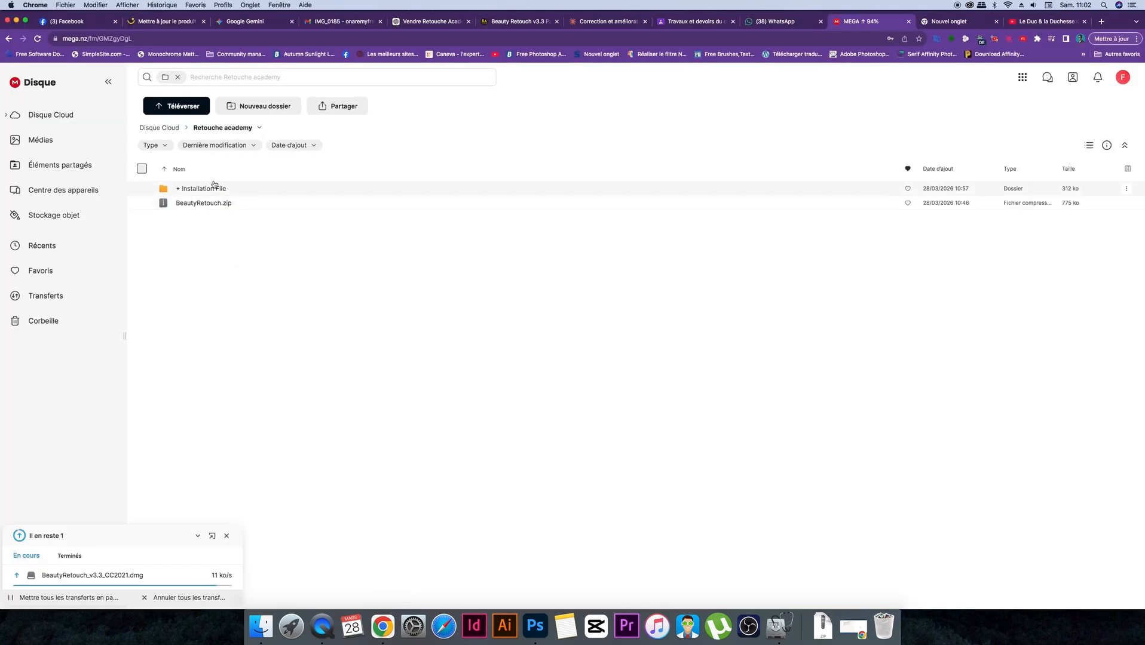
pyautogui.click(261, 627)
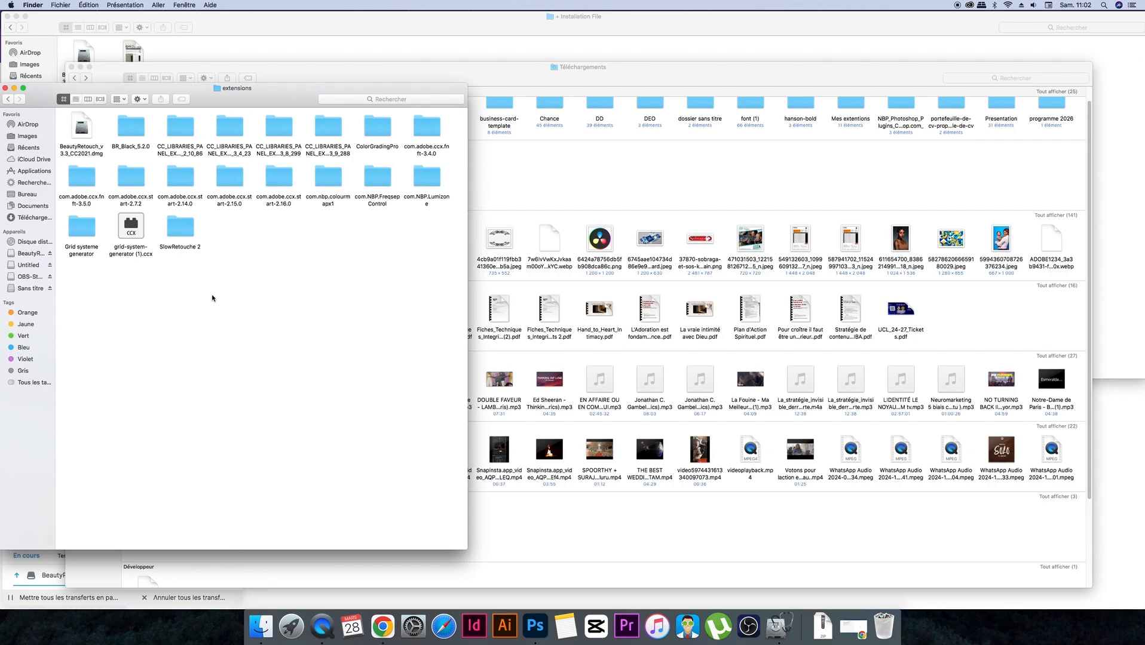
pyautogui.click(84, 133)
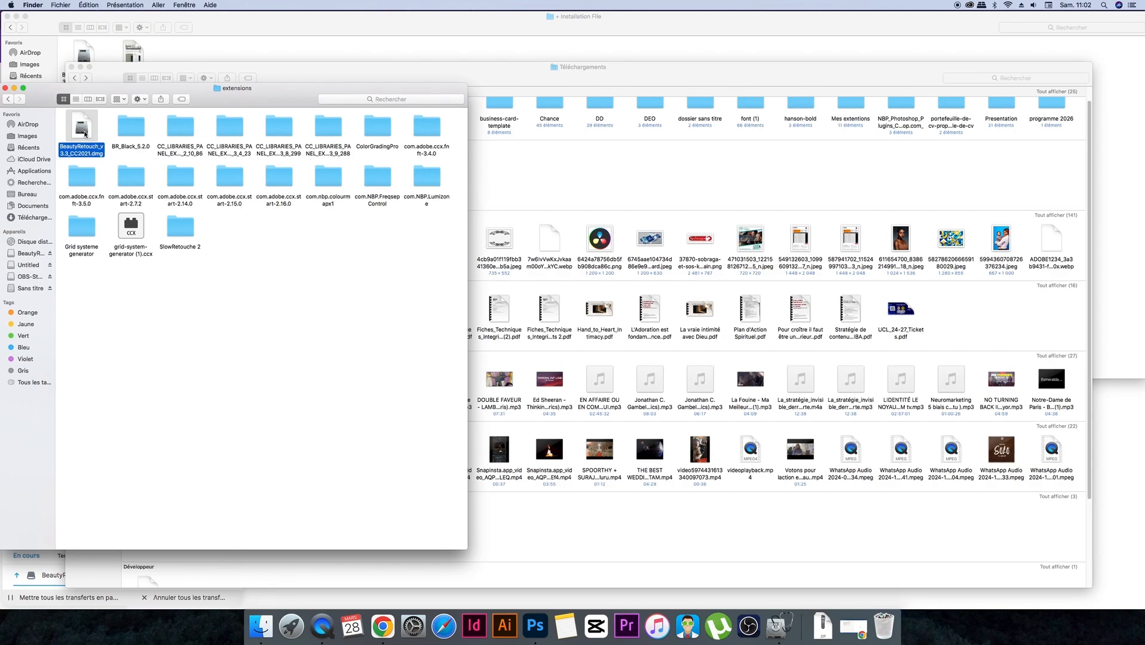
pyautogui.doubleClick(84, 133)
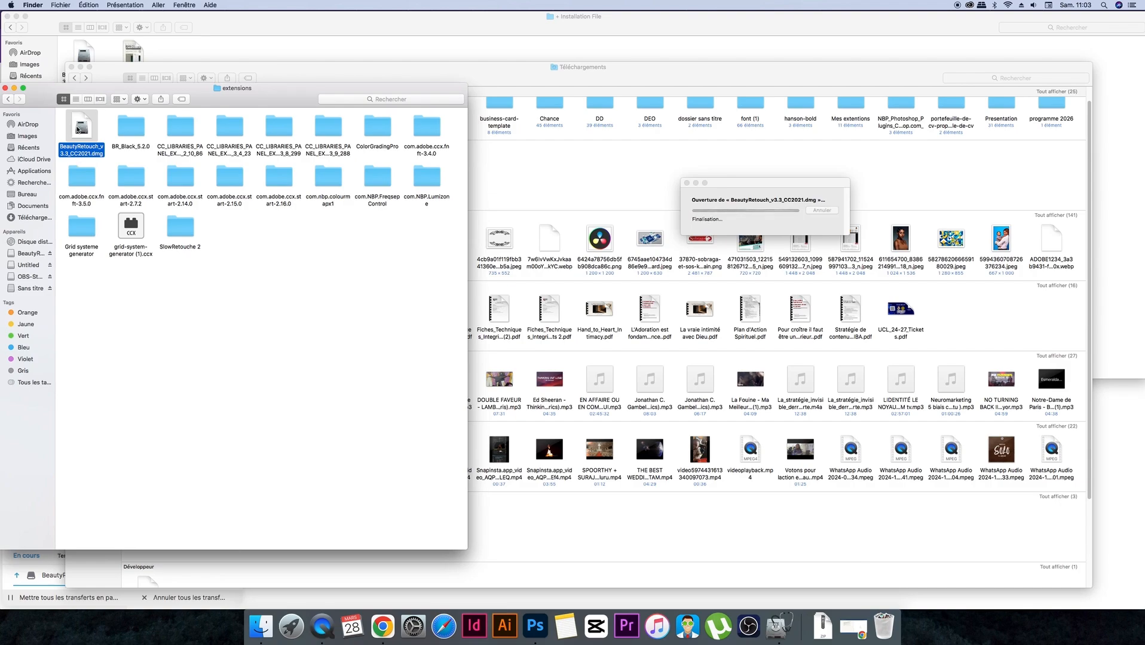
# Try to run the BeautyRetouch installer from the mounted disk image, allowing the downloaded application to open
pyautogui.click(128, 489)
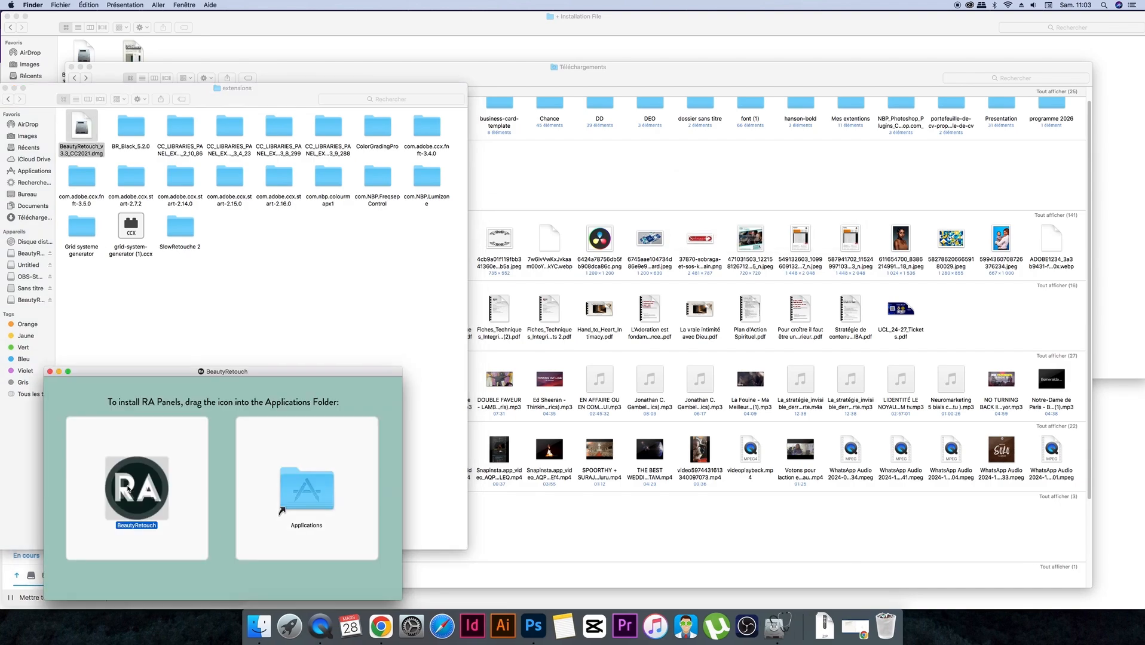
pyautogui.click(129, 489)
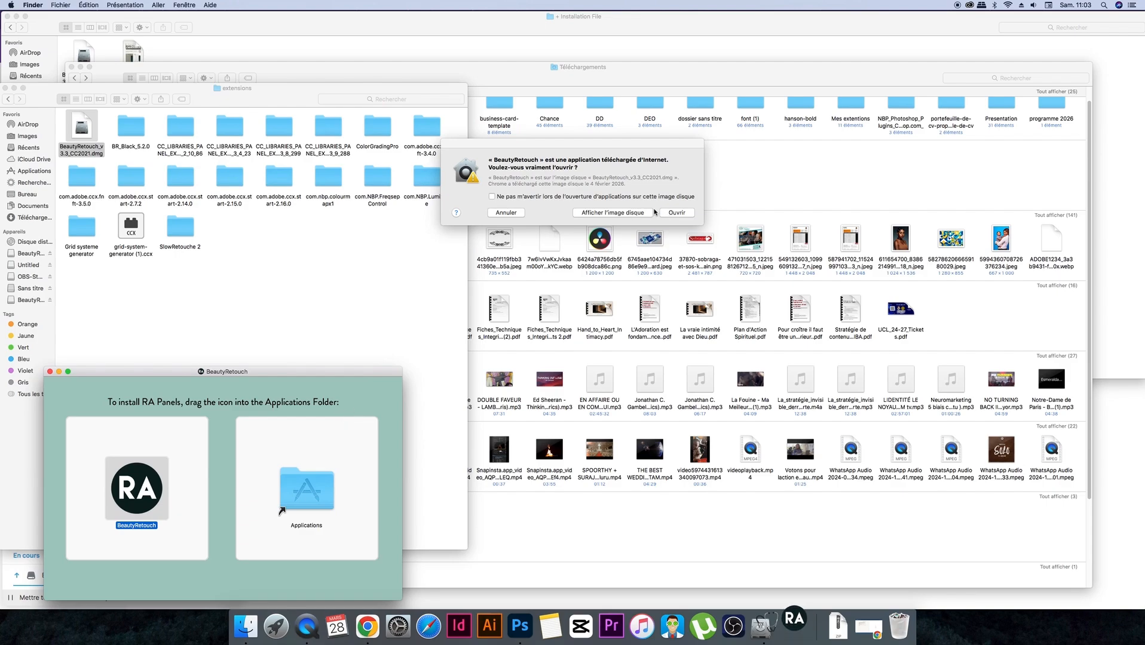
pyautogui.click(675, 214)
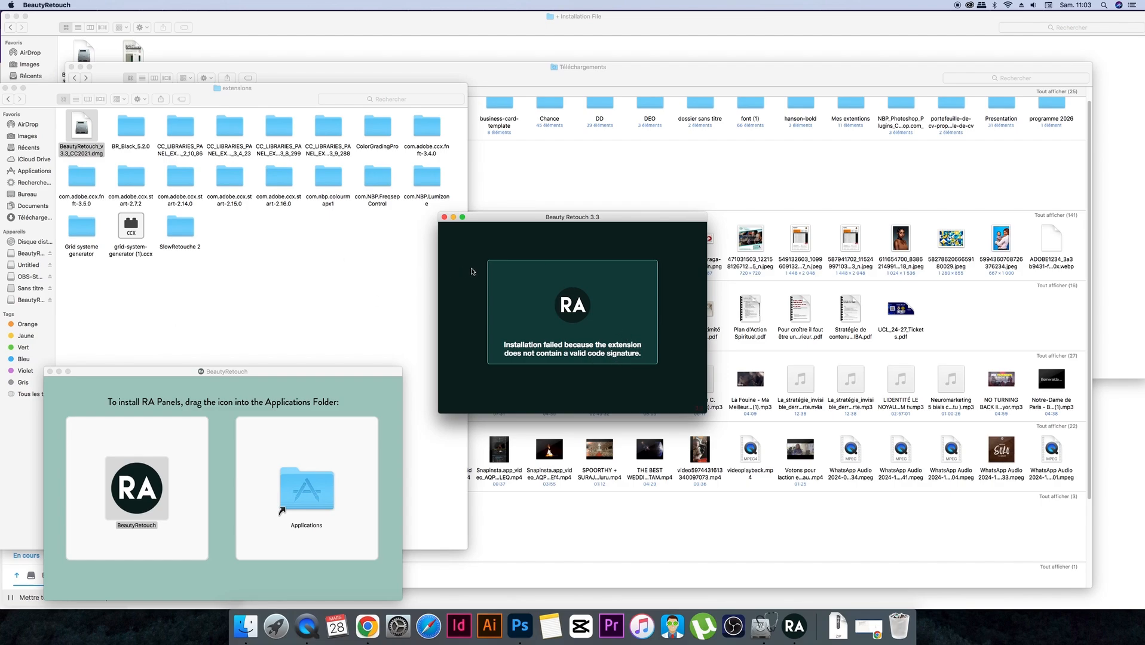
pyautogui.click(275, 627)
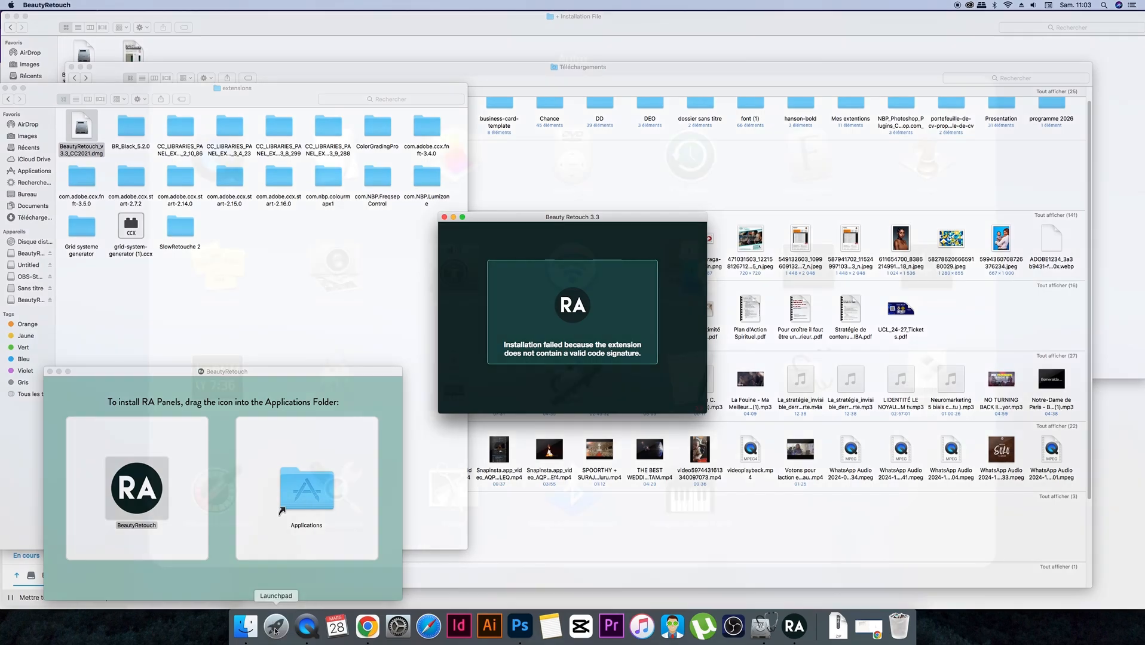
pyautogui.click(529, 562)
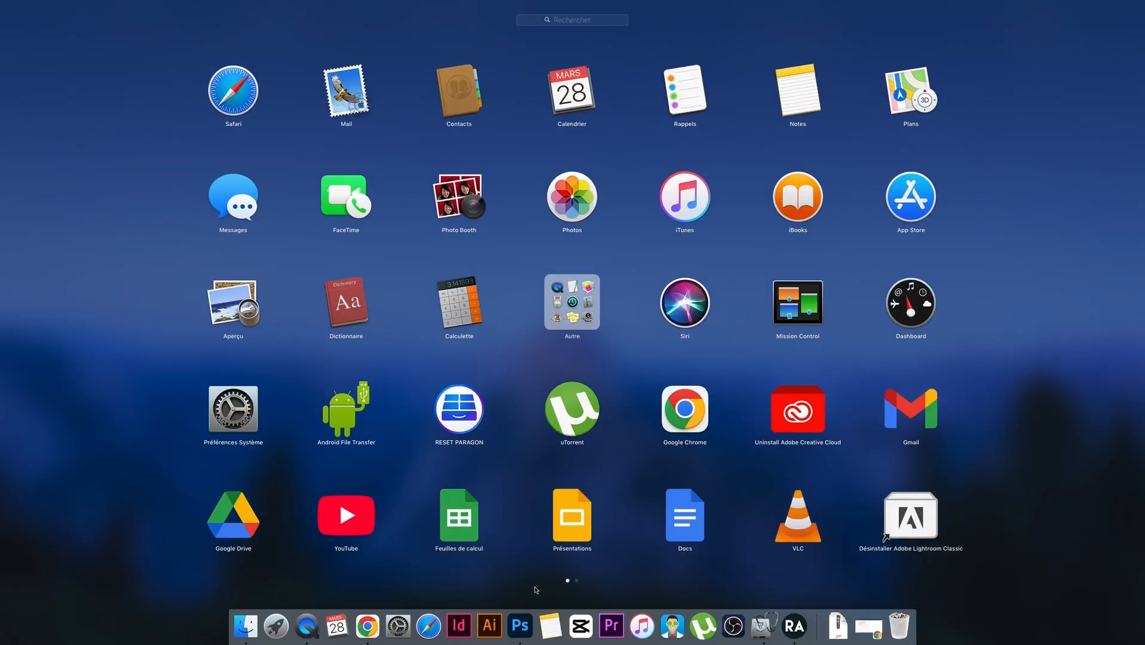
pyautogui.click(577, 581)
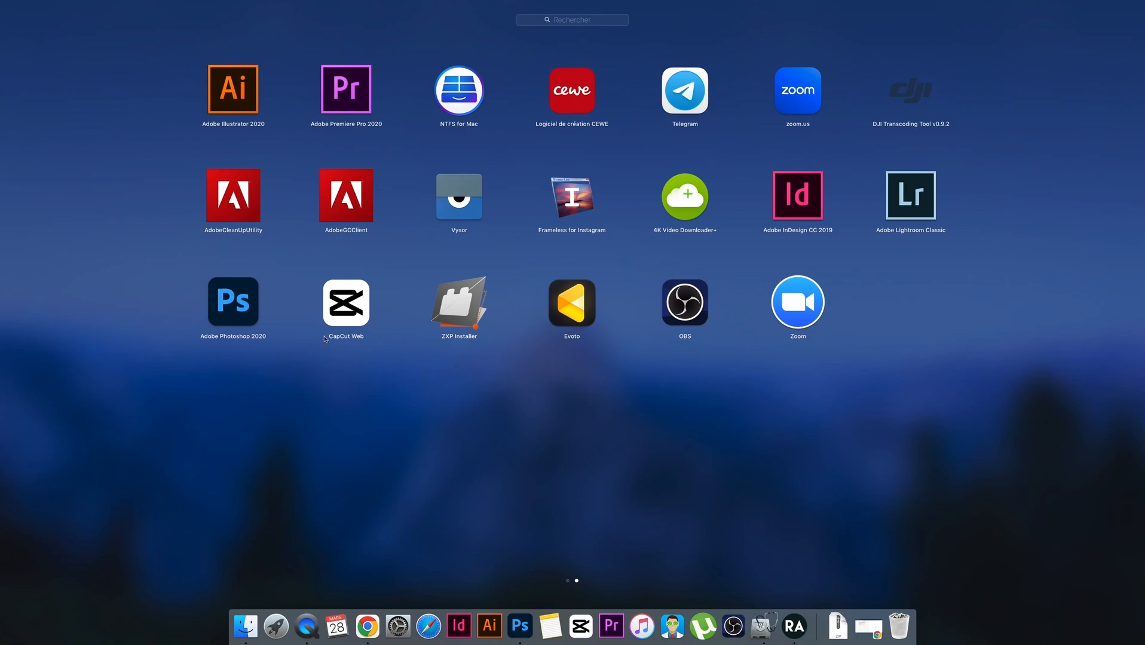
# Return to Finder and move BeautyRetouch_v3.3_CC2021.dmg from the extensions folder to the trash, authorizing the removal with the account password
pyautogui.click(246, 628)
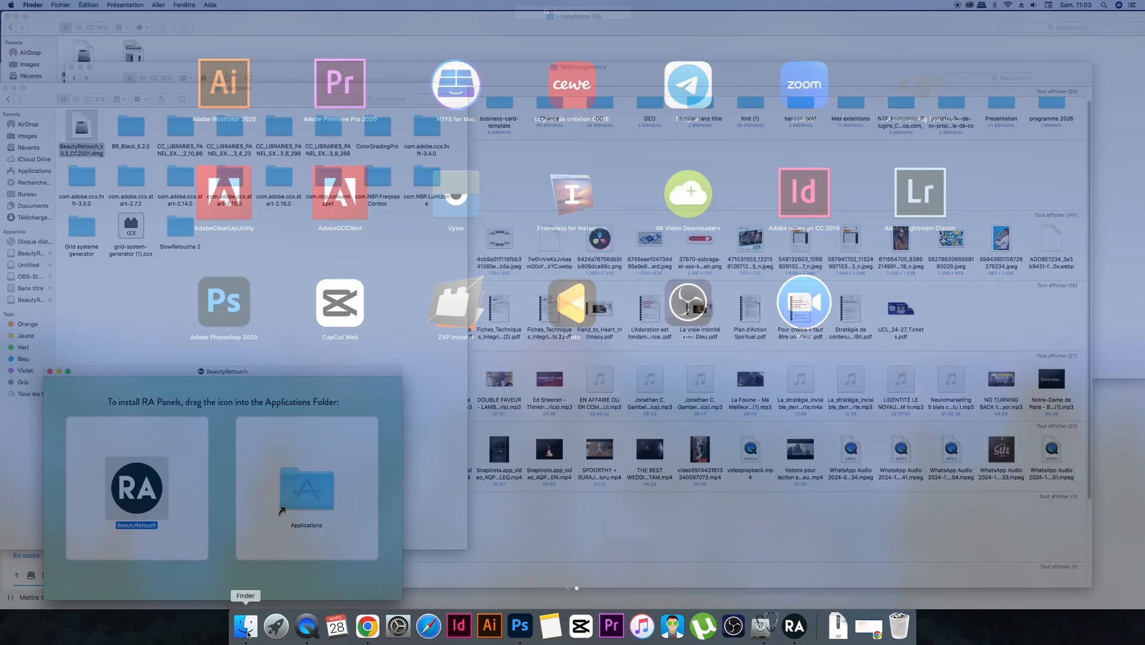
pyautogui.click(267, 248)
pyautogui.click(85, 130)
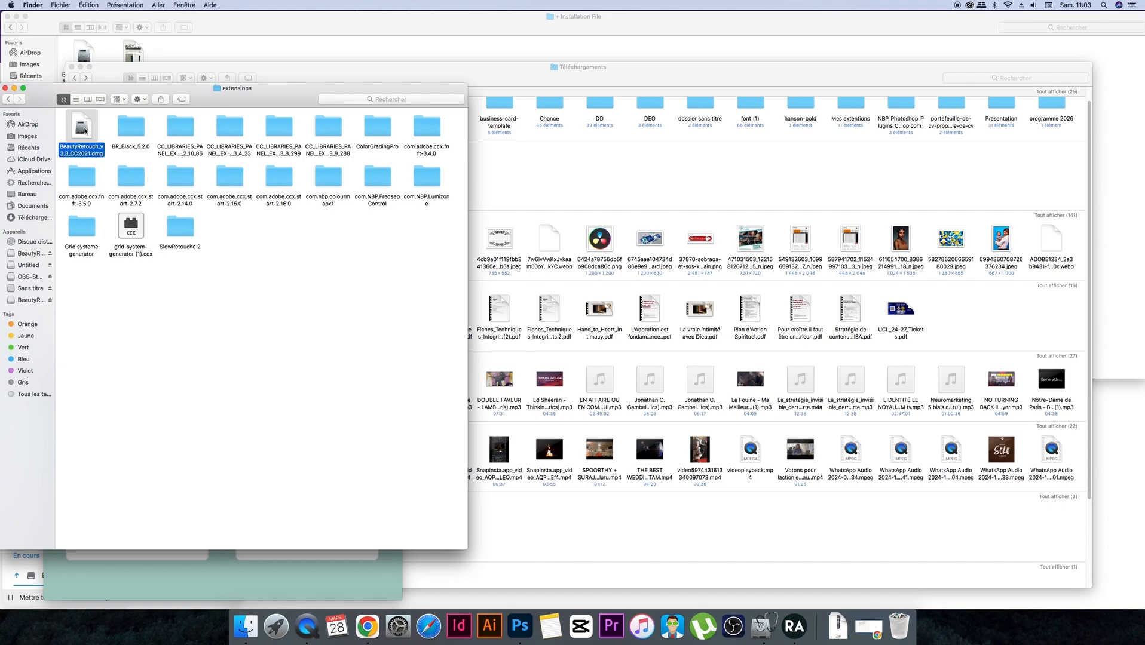
pyautogui.rightClick(85, 131)
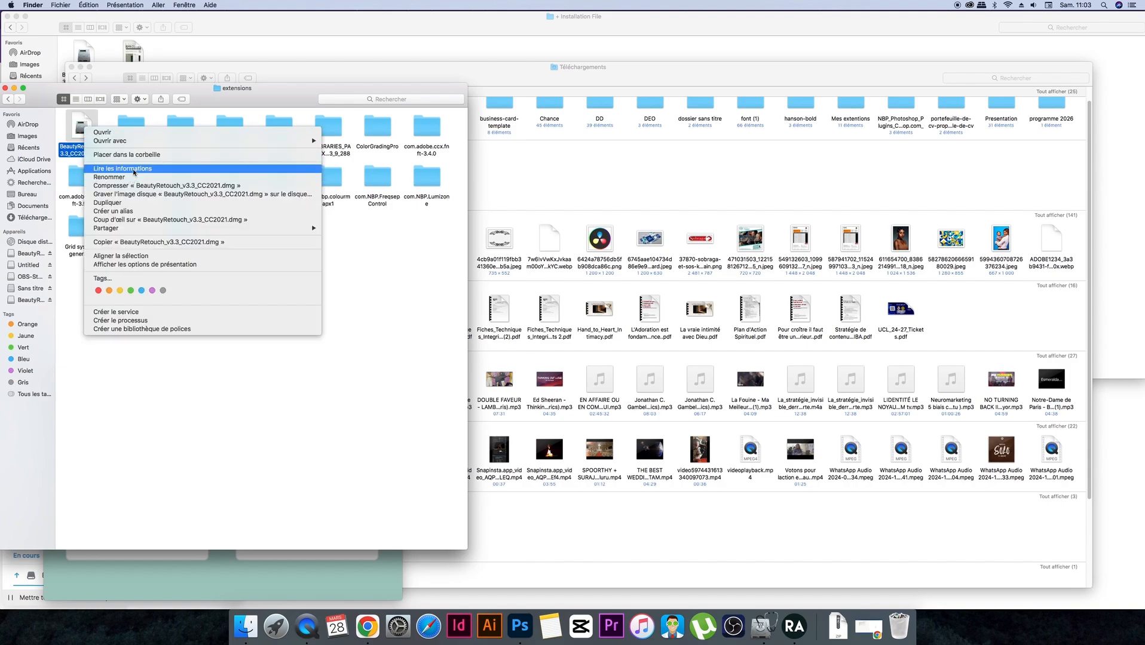
pyautogui.click(162, 154)
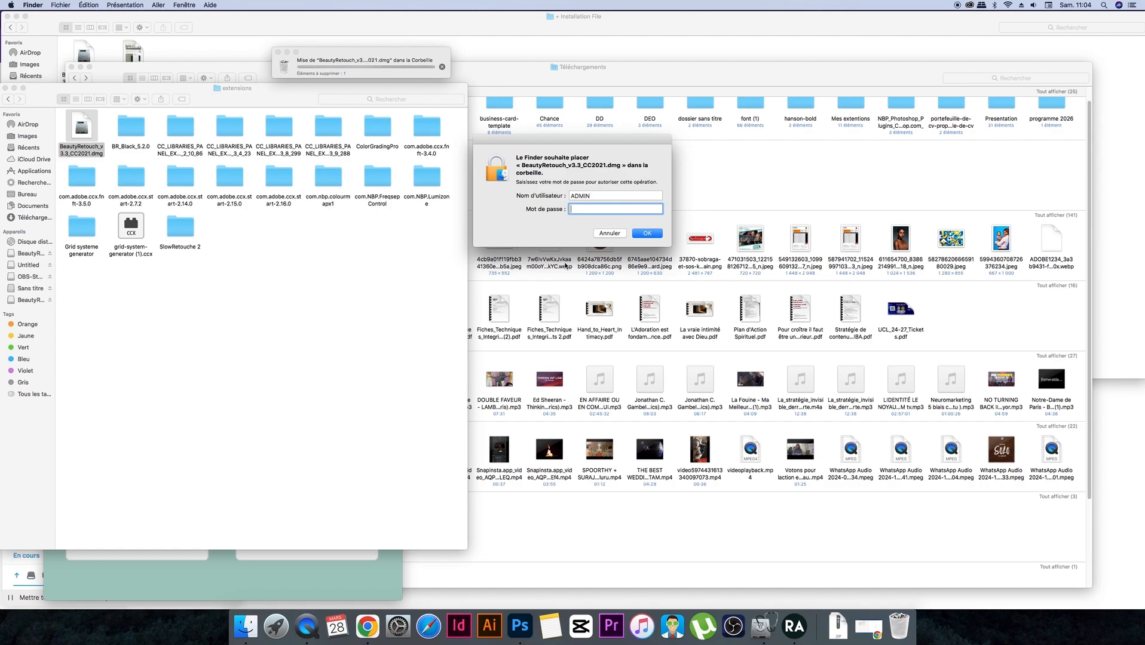
pyautogui.press('Return')
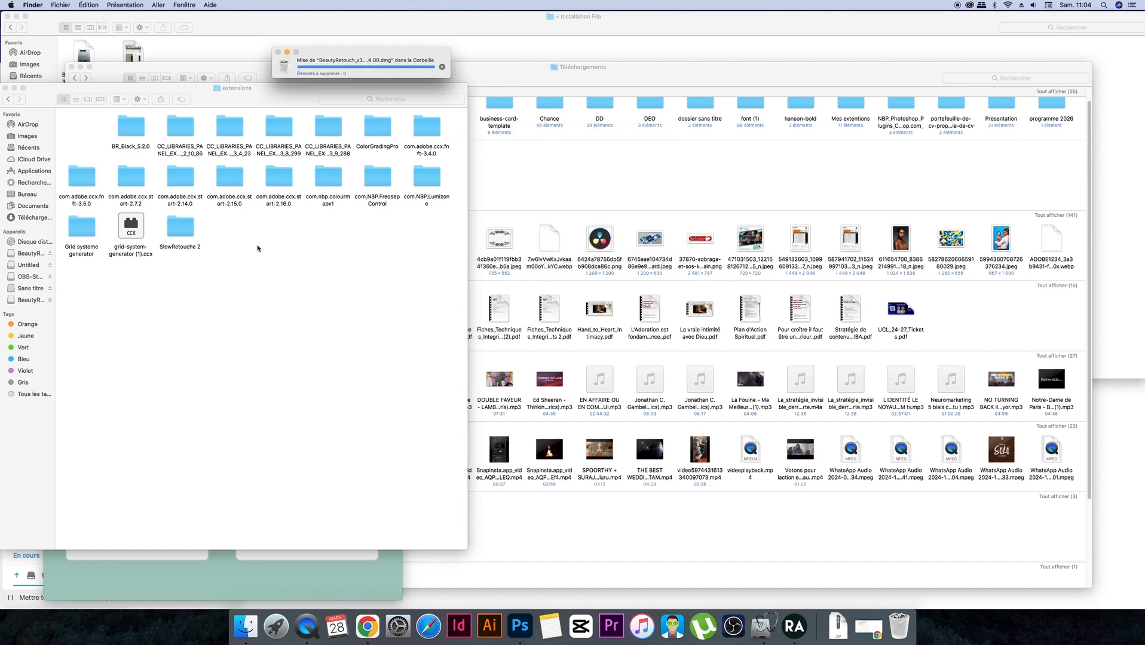
# Copy the BeautyRetouch folder from Téléchargements
pyautogui.click(27, 219)
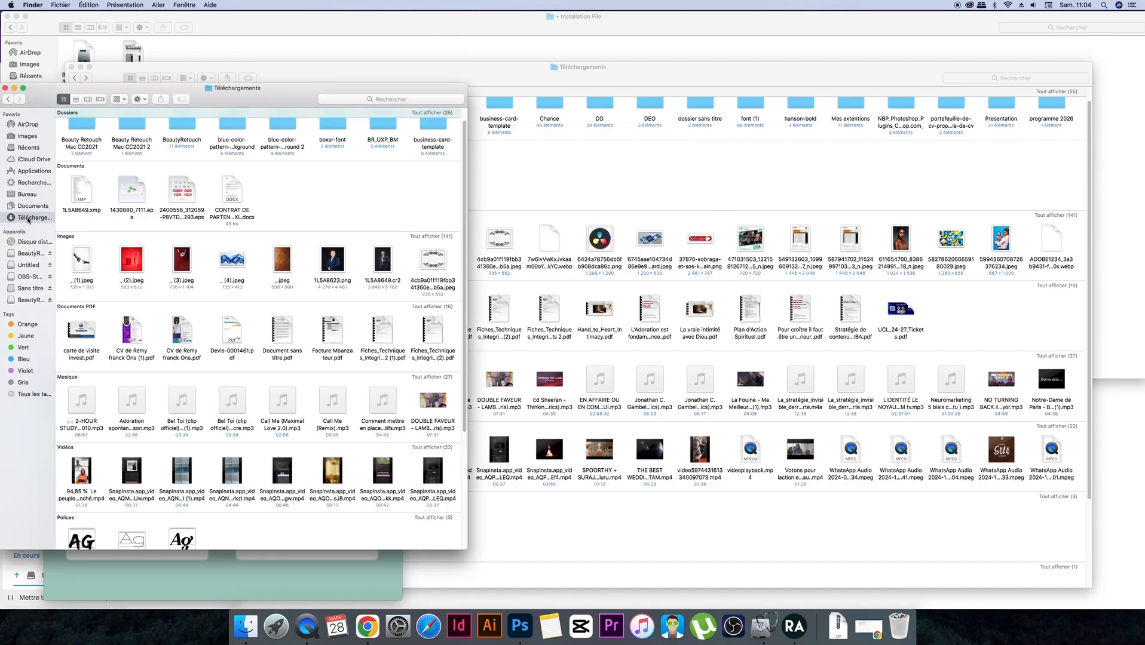
pyautogui.click(188, 125)
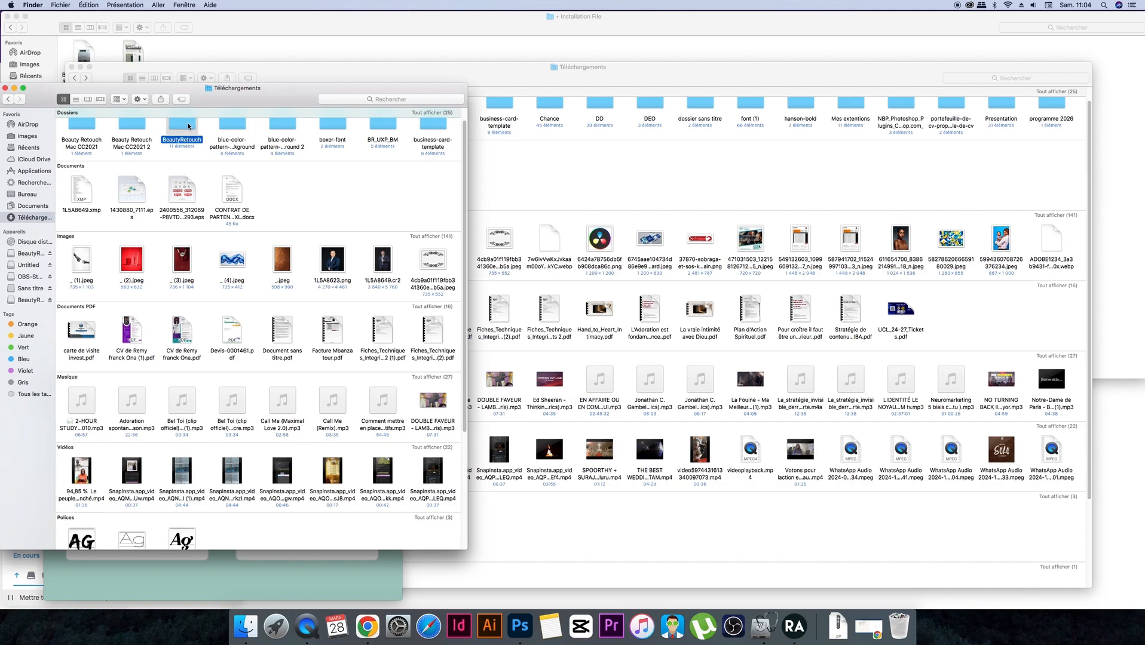
pyautogui.rightClick(188, 123)
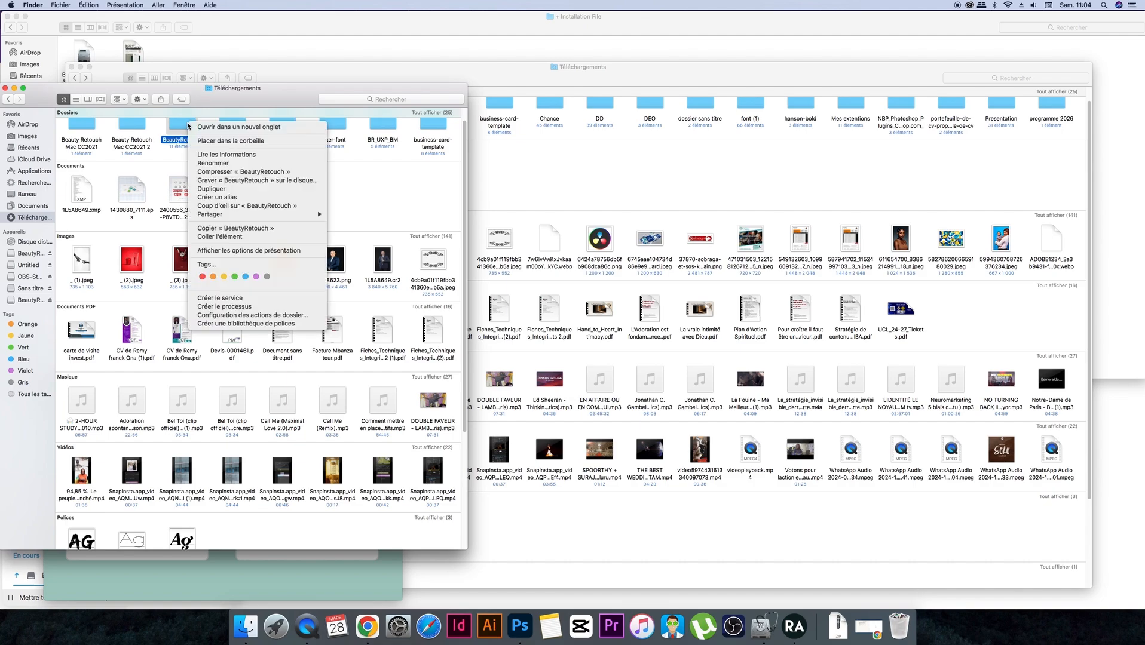
pyautogui.click(227, 230)
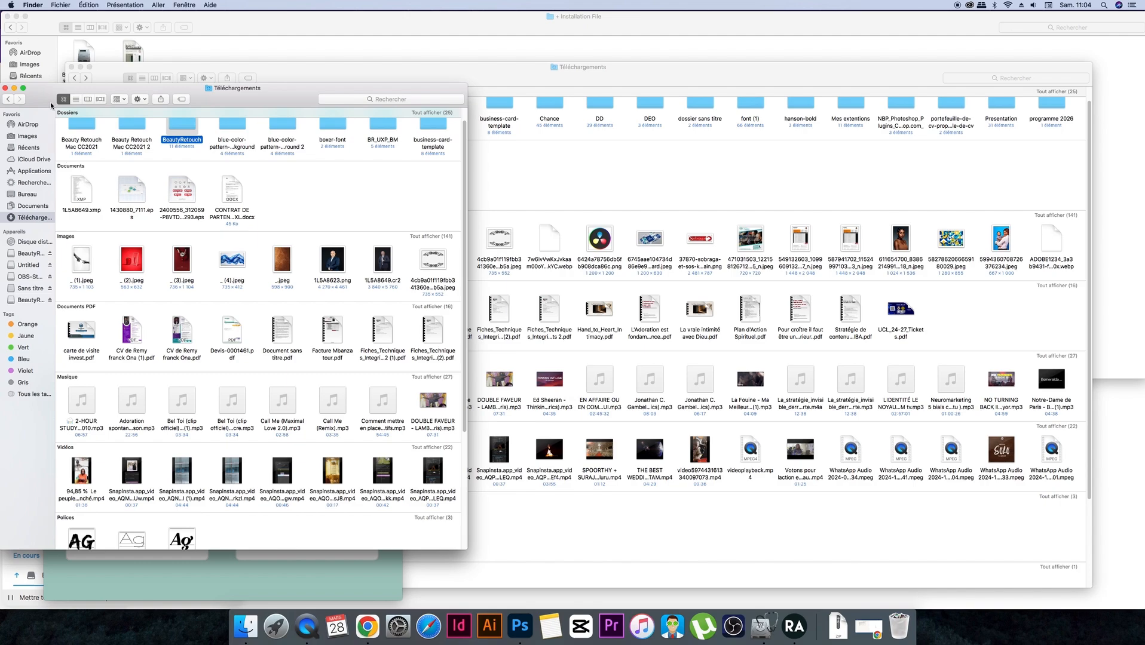
# Paste the BeautyRetouch folder into the CEP extensions folder, authorizing the copy with the account password
pyautogui.click(8, 99)
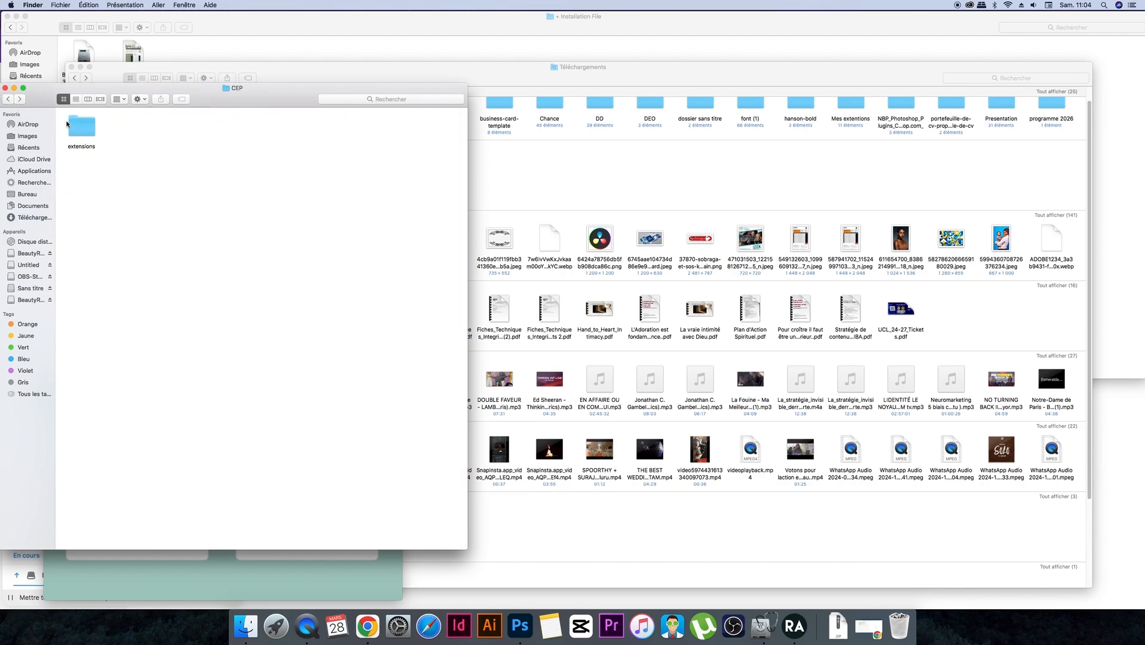
pyautogui.doubleClick(67, 124)
pyautogui.rightClick(84, 126)
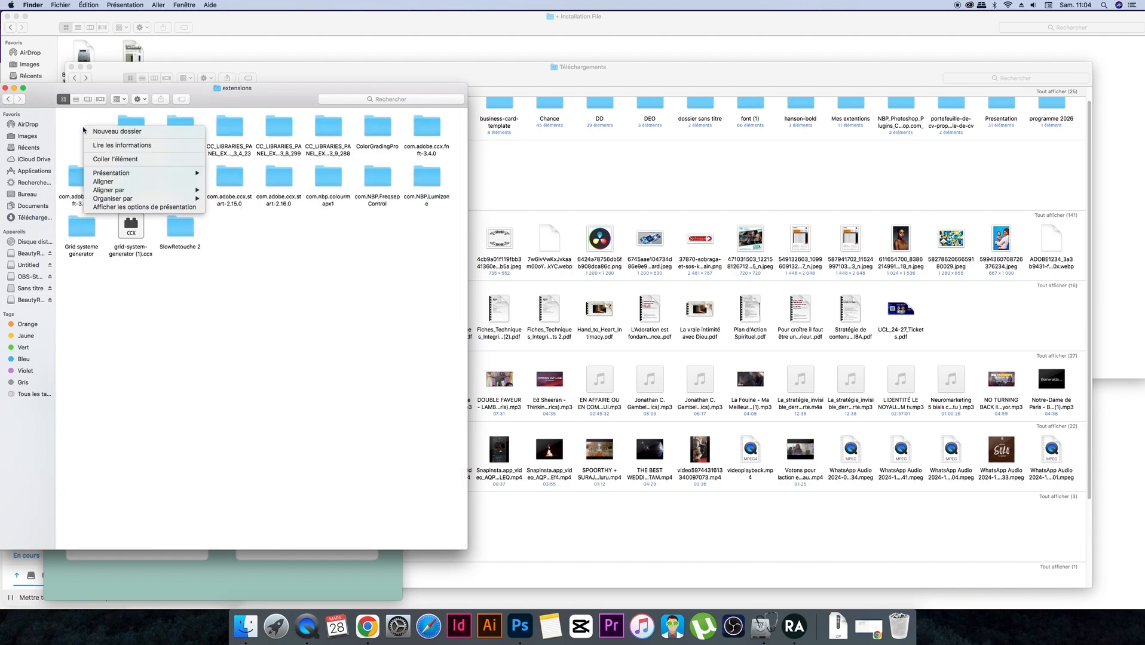
pyautogui.click(105, 159)
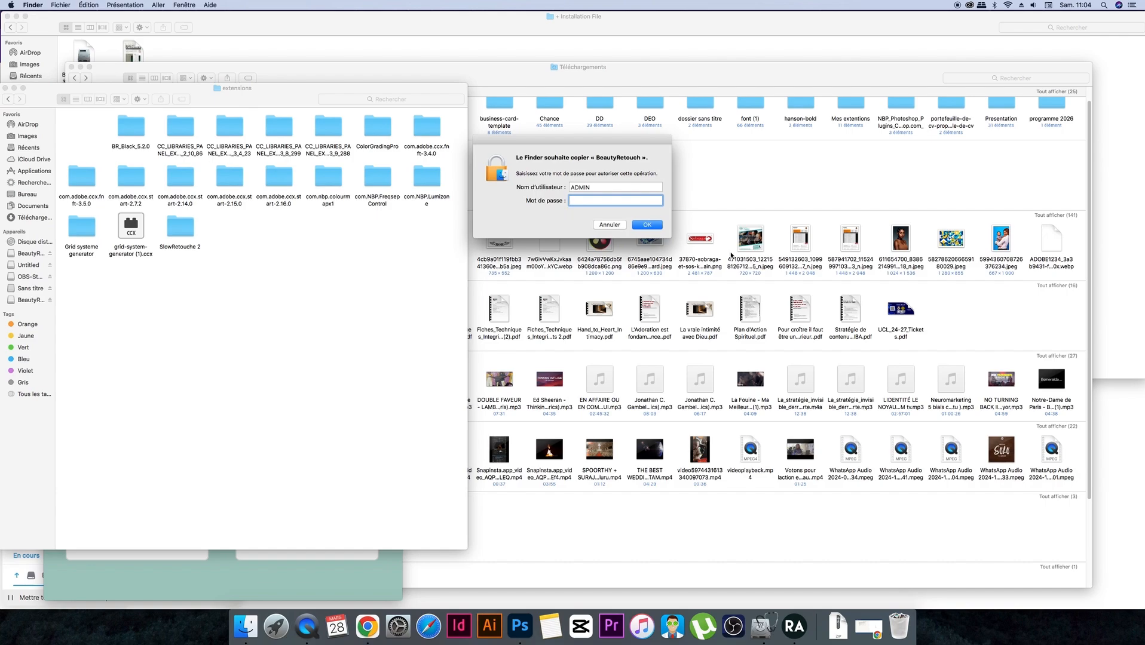
pyautogui.press('Return')
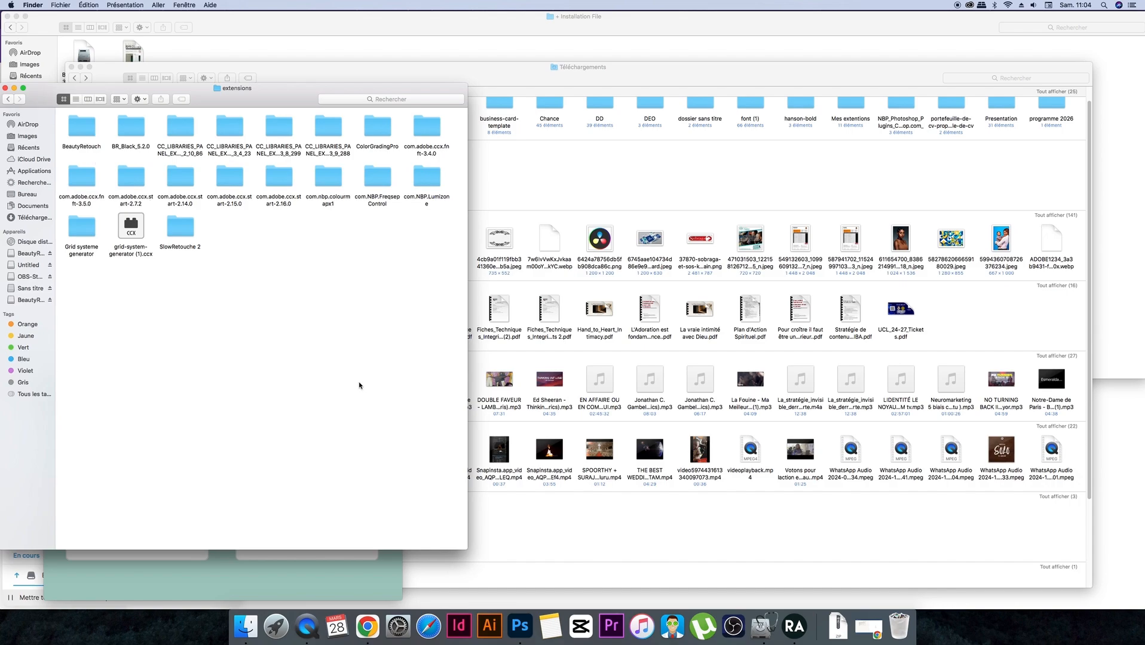
# Quit Adobe Photoshop 2020 and launch it again
pyautogui.rightClick(520, 626)
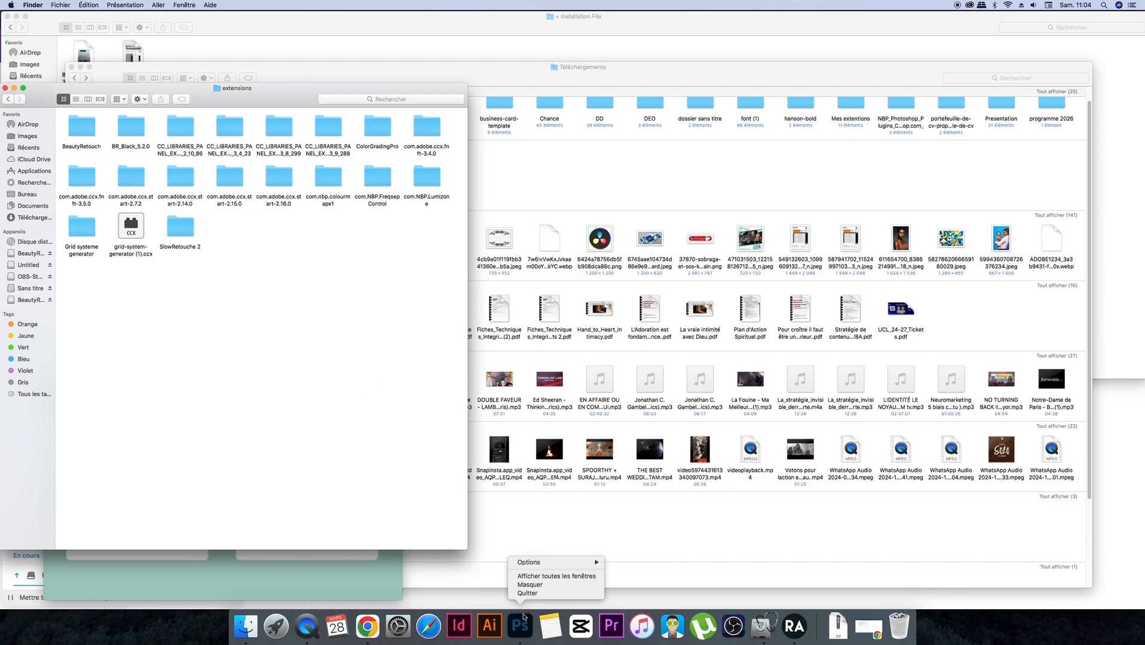
pyautogui.click(527, 595)
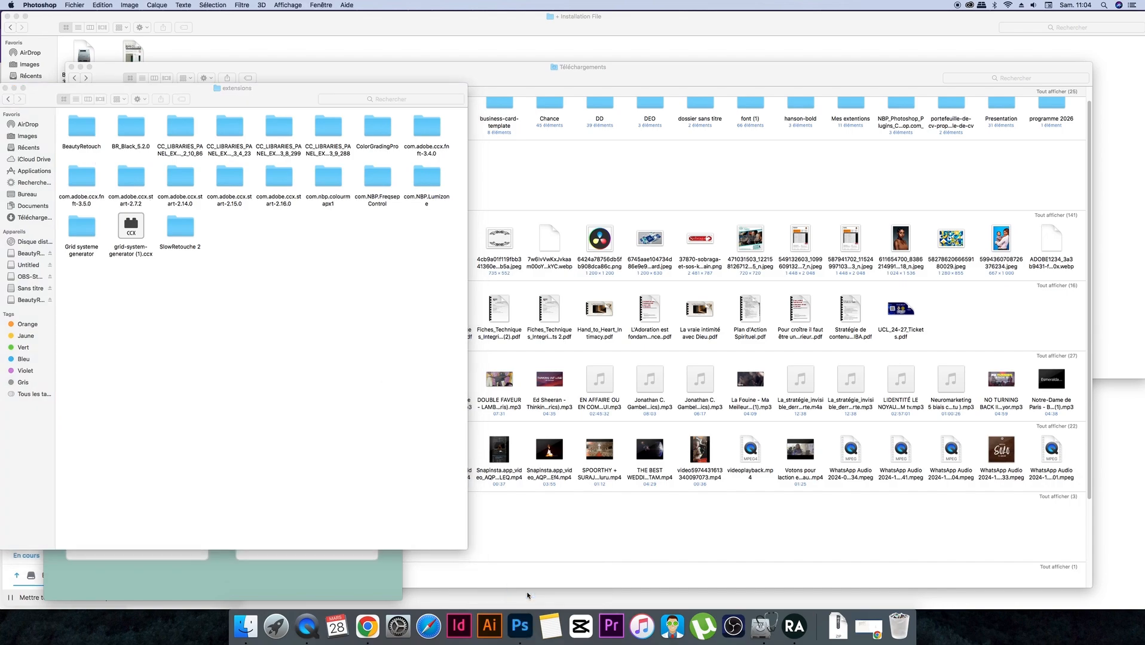
pyautogui.rightClick(522, 630)
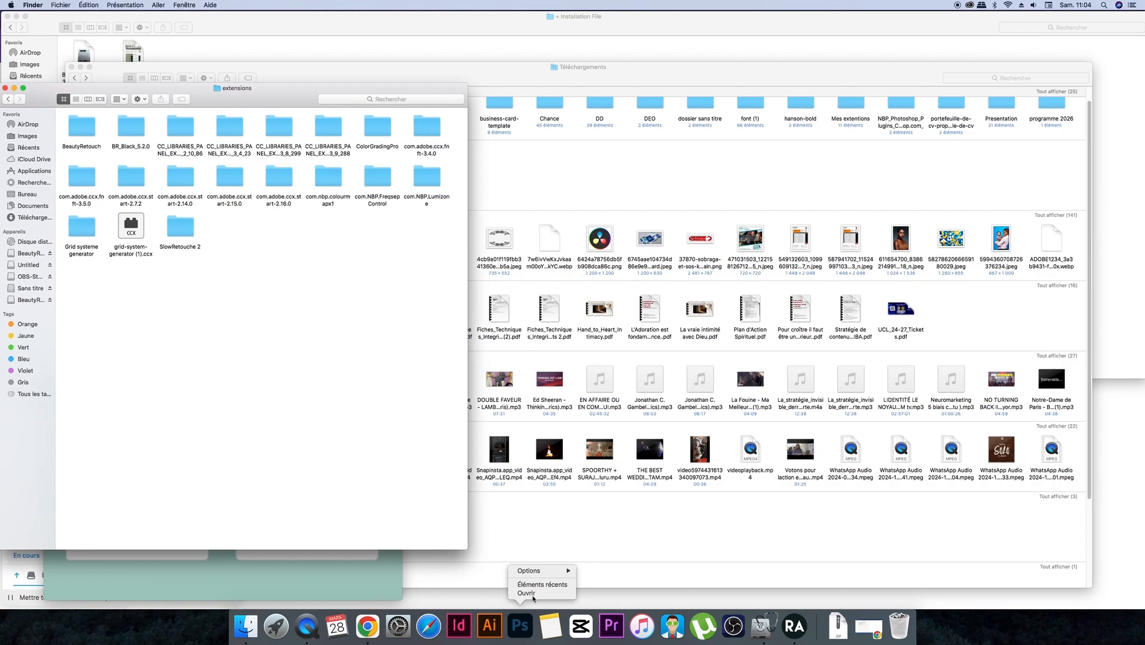
pyautogui.click(521, 631)
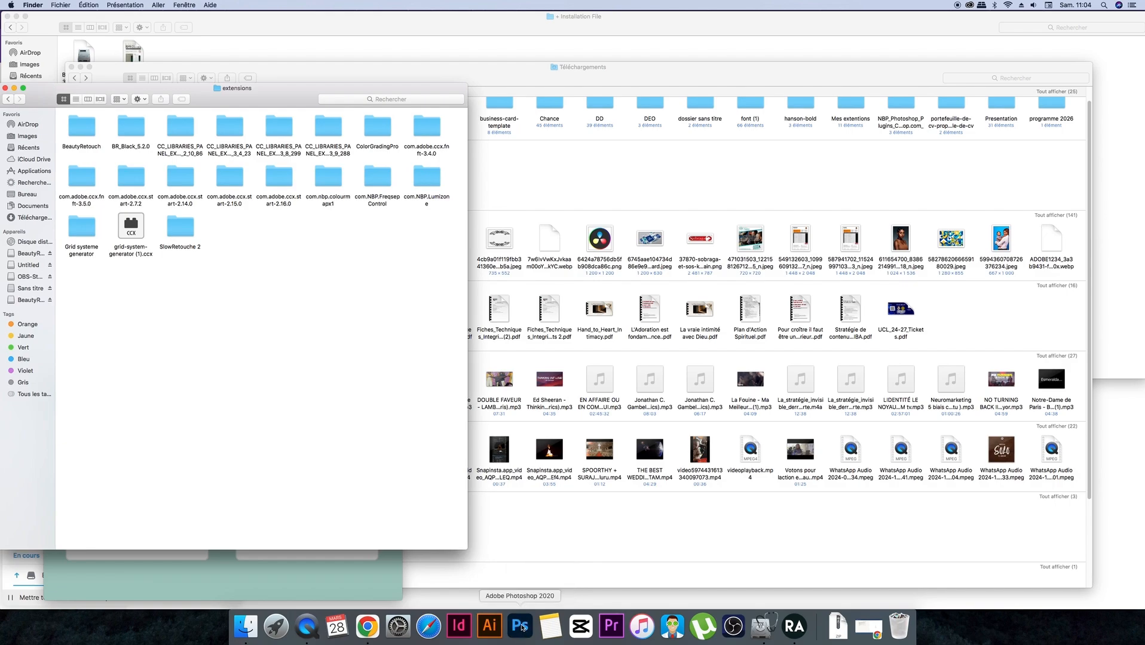
pyautogui.click(521, 627)
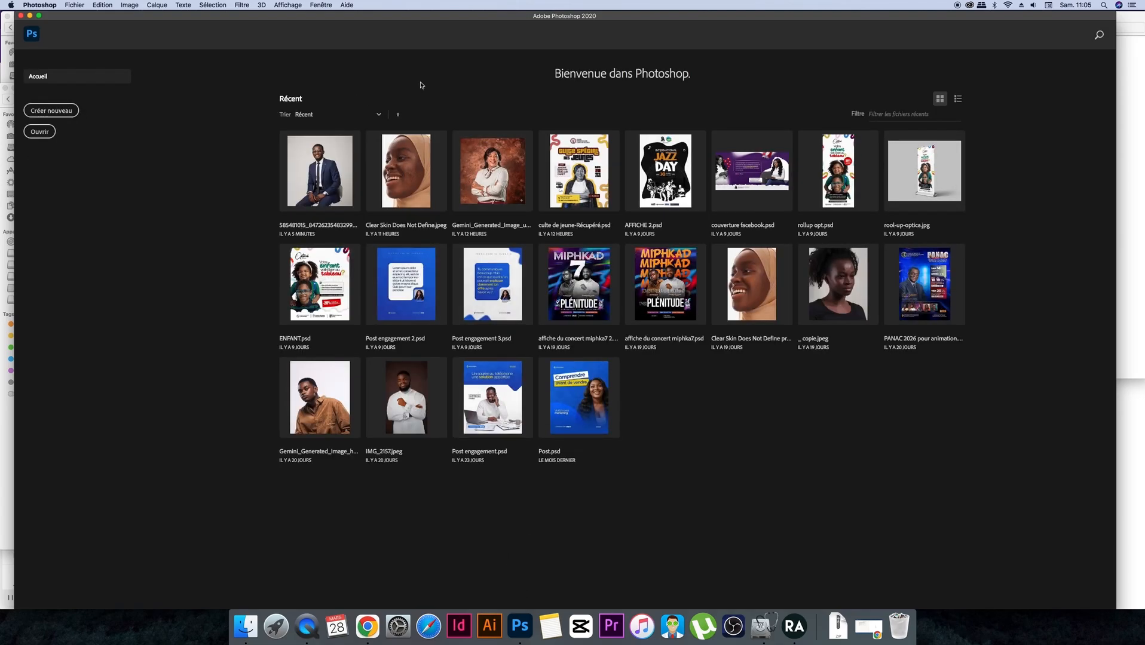
# Open the recent image Clear Skin Does Not Define.jpeg and decline converting its background into a normal layer
pyautogui.click(321, 5)
pyautogui.moveTo(325, 48)
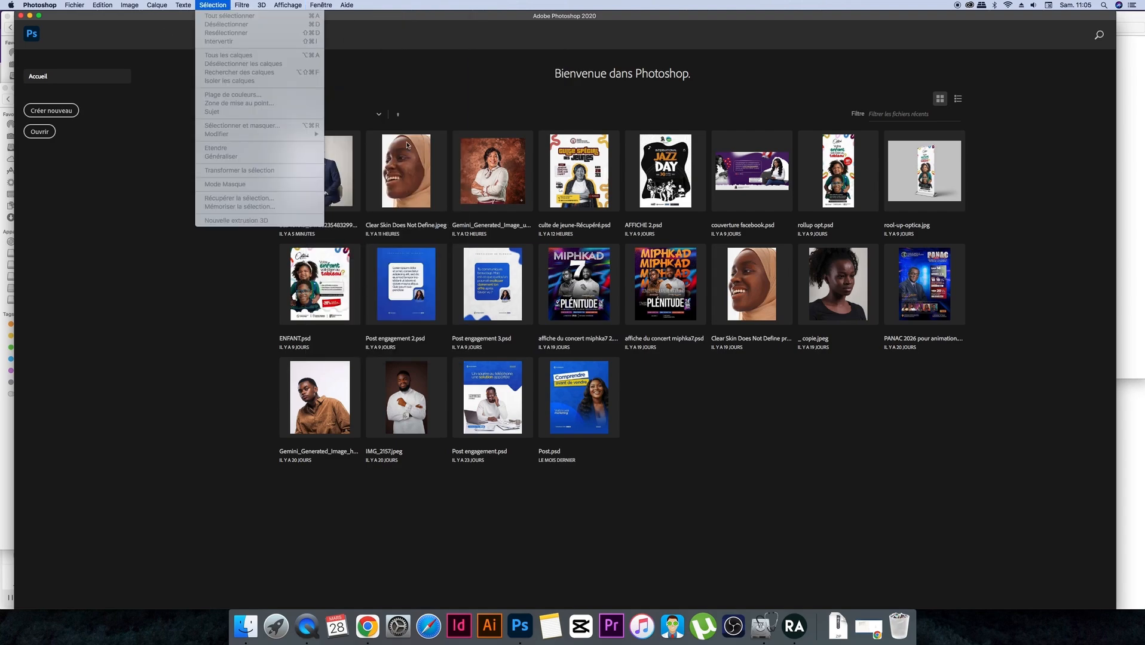
pyautogui.click(389, 169)
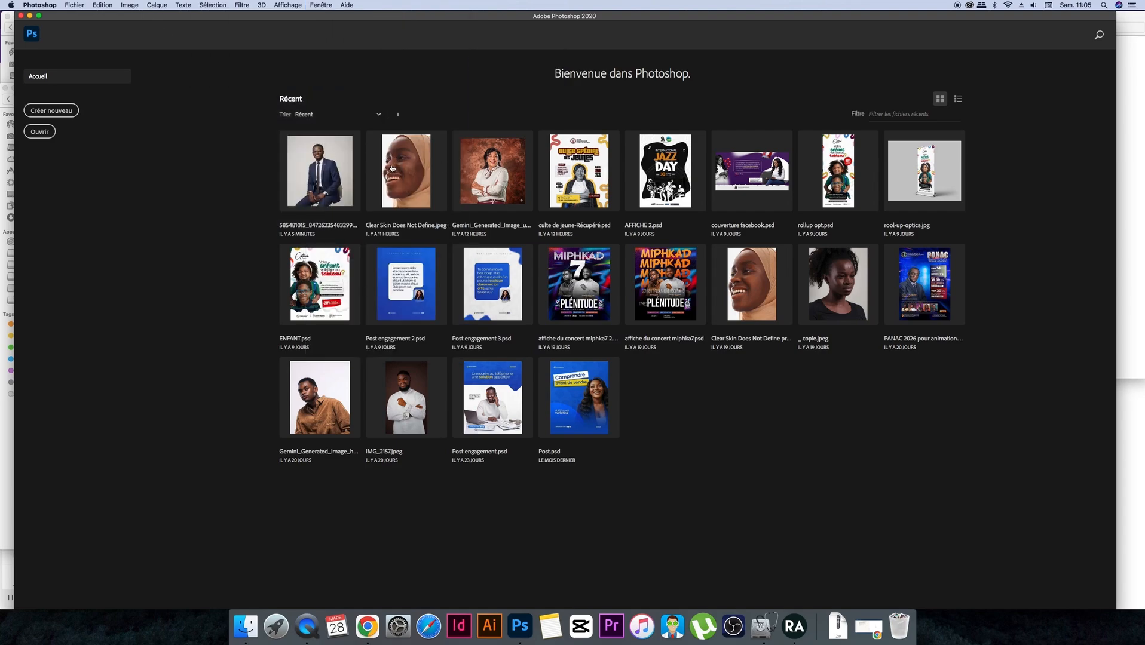
pyautogui.doubleClick(392, 167)
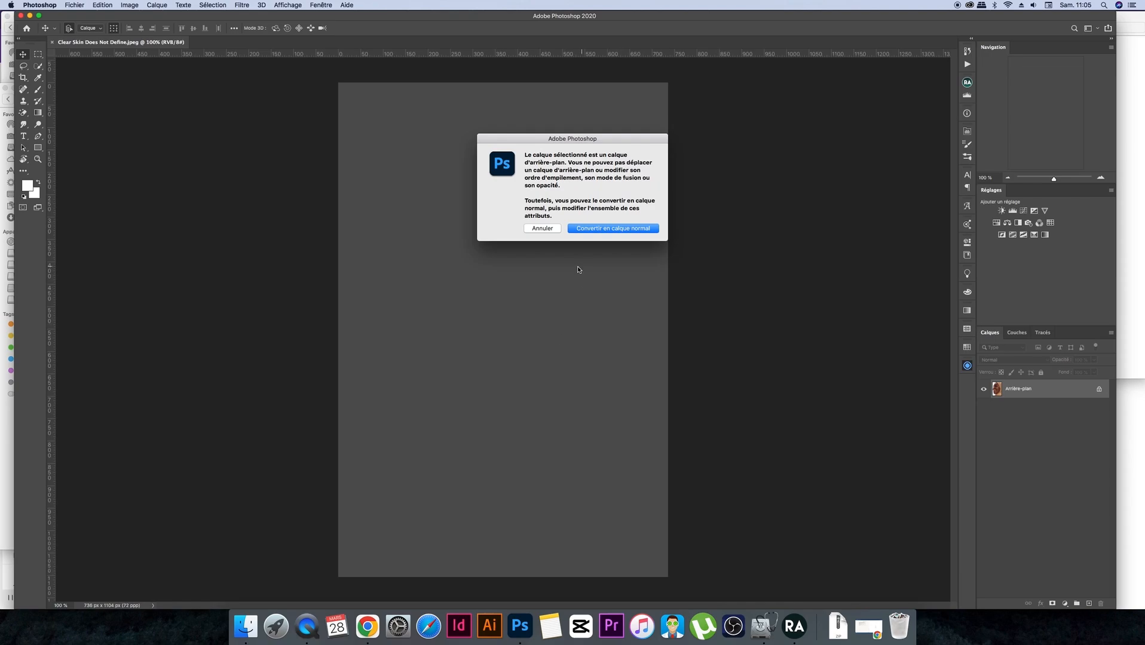
pyautogui.click(542, 229)
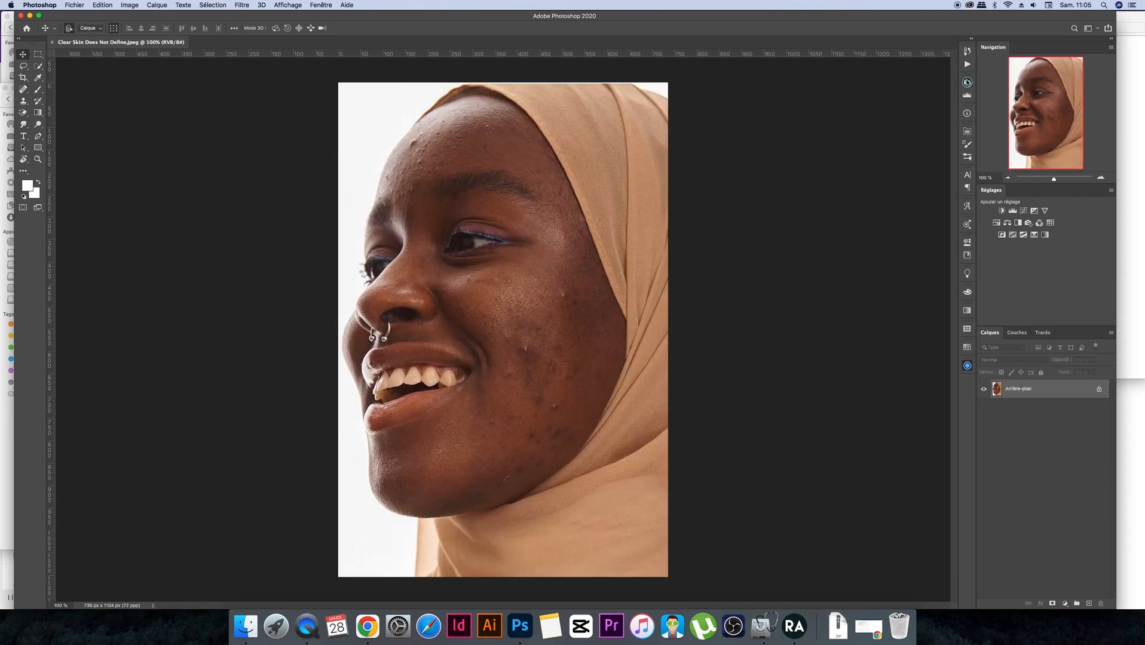
# Open the BEAUTY RETOUCH v3 extension in Photoshop
pyautogui.click(320, 6)
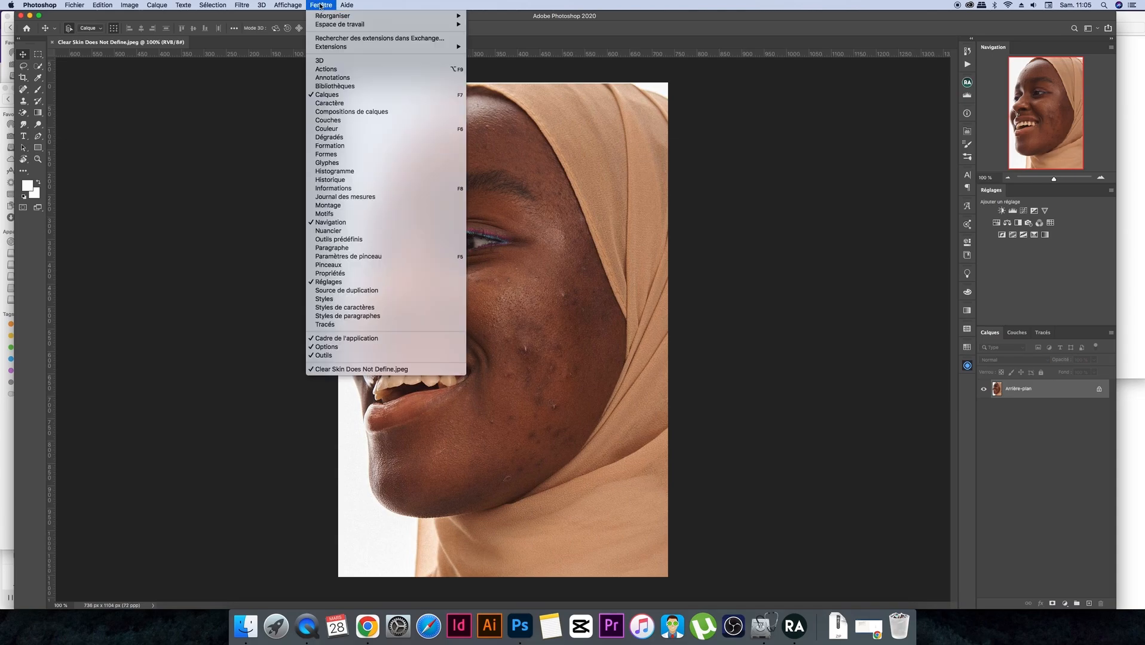
pyautogui.moveTo(389, 46)
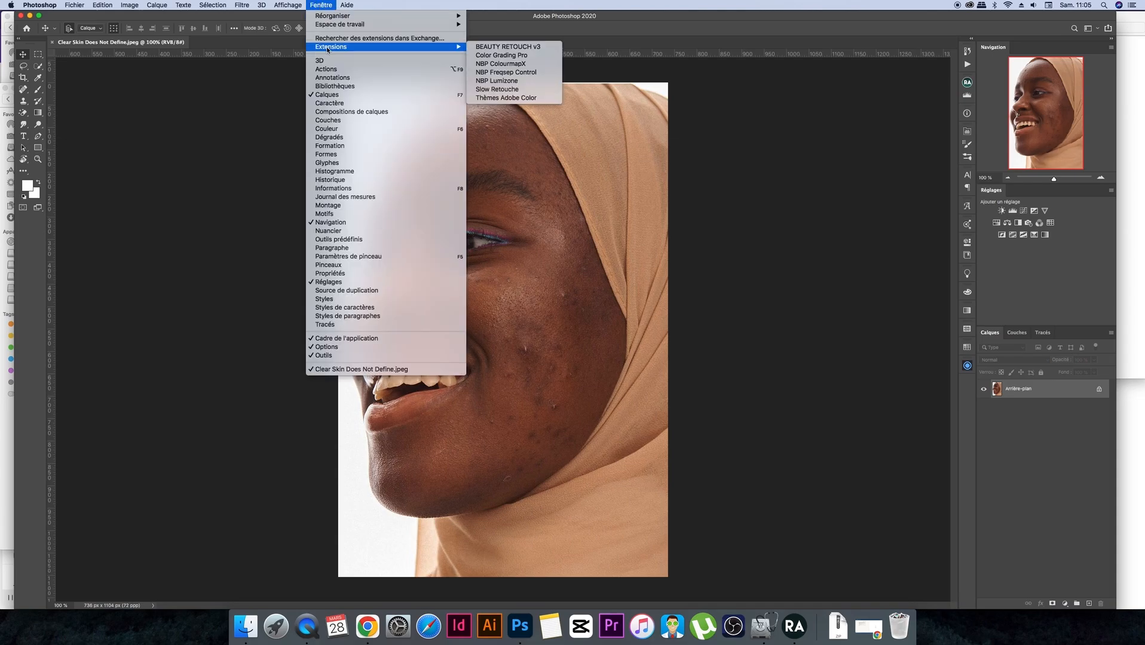
pyautogui.click(531, 46)
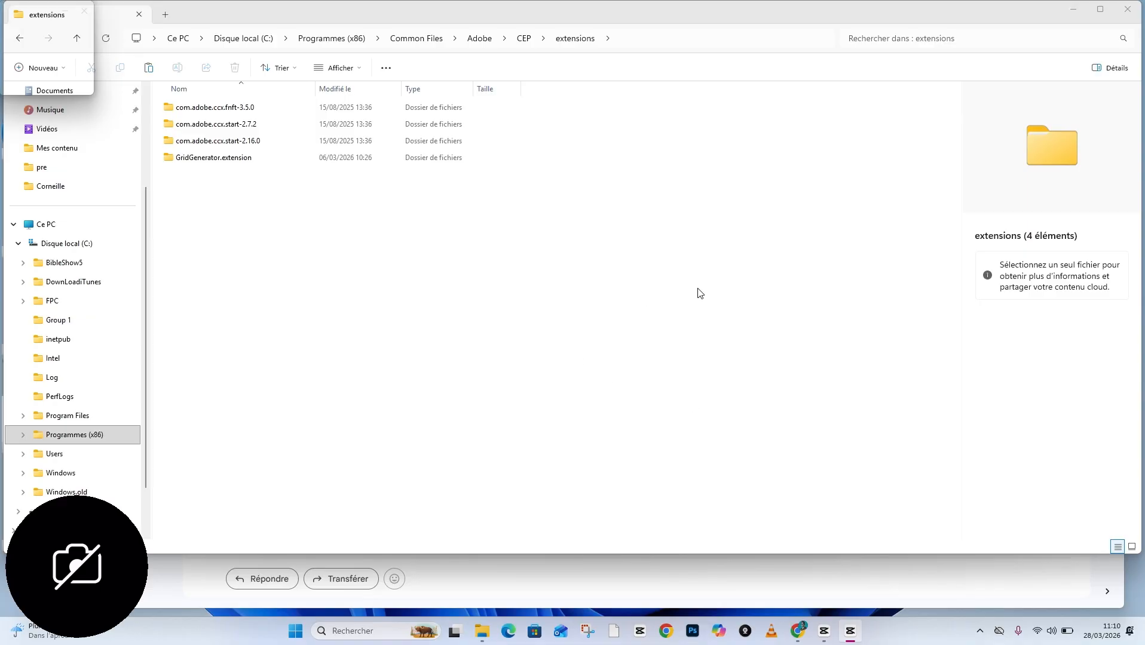
# On the Windows PC, close the Gmail browser window and launch Photoshop
pyautogui.click(913, 598)
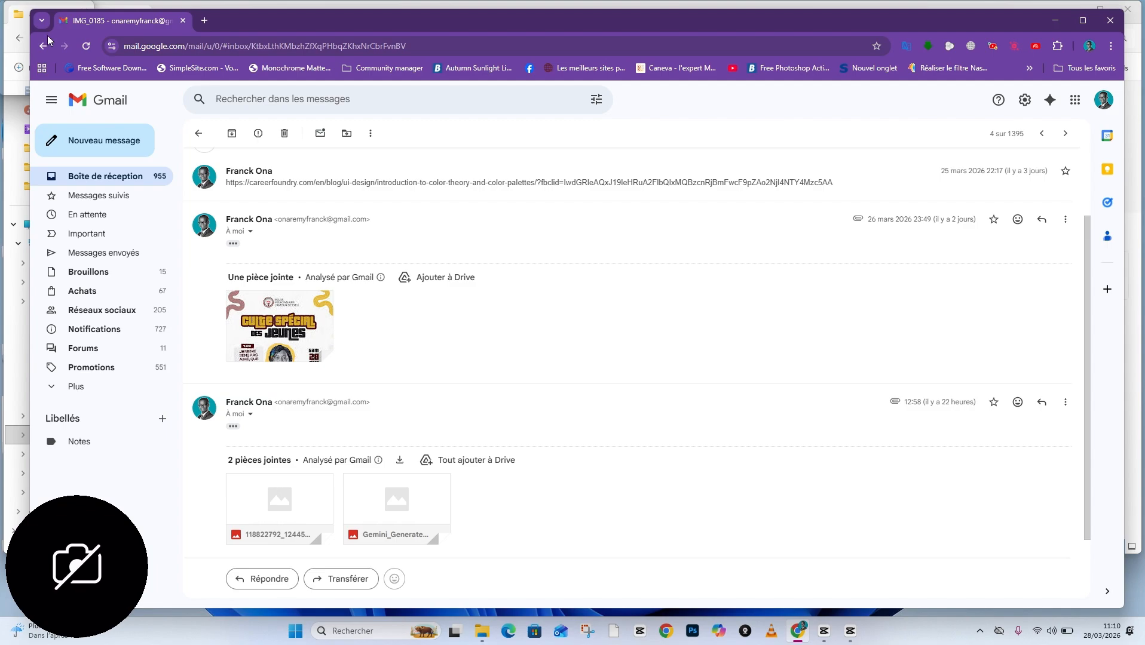
pyautogui.click(1110, 20)
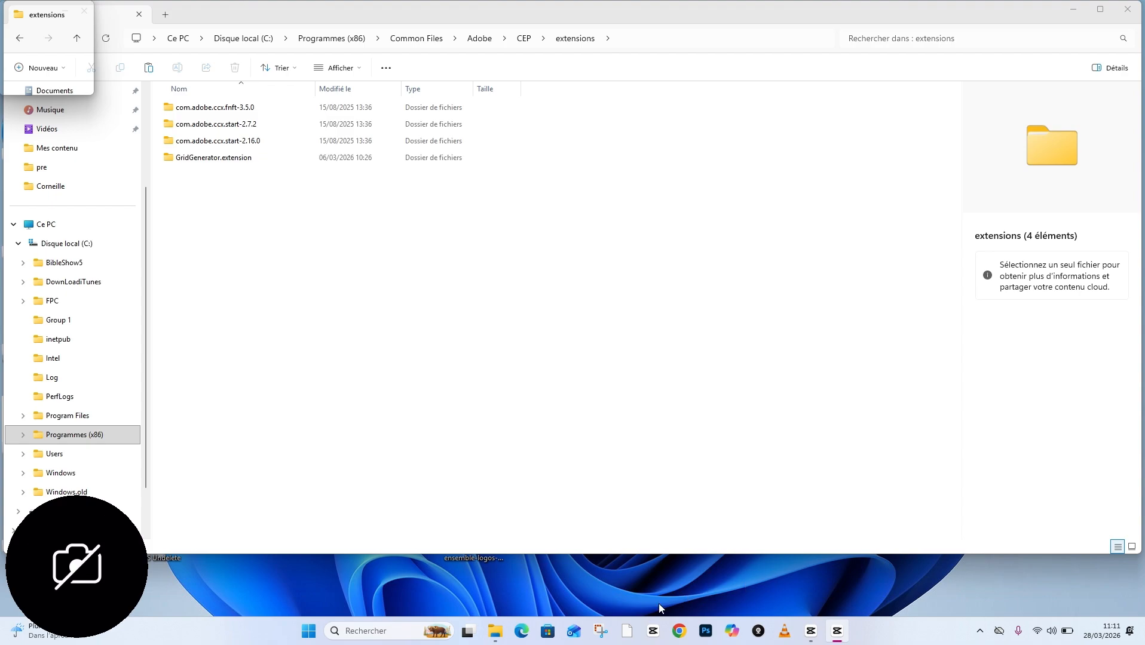
pyautogui.click(706, 632)
# Open the BeautyRetouch folder on the Sans titre (D:) drive in File Explorer
pyautogui.click(74, 417)
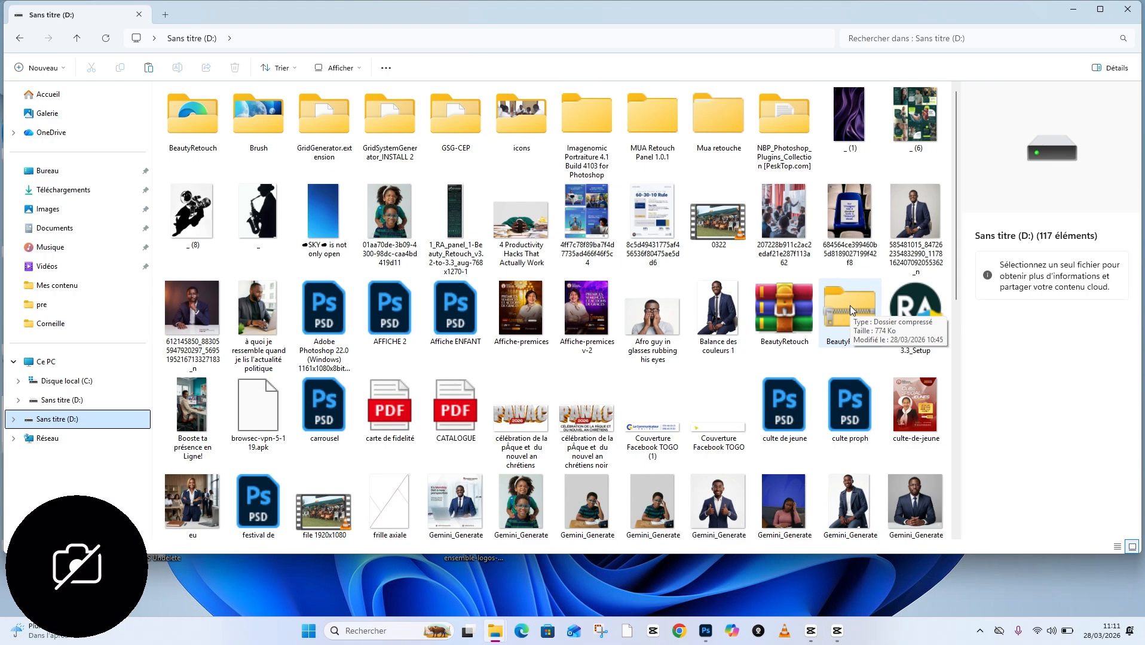
pyautogui.doubleClick(205, 120)
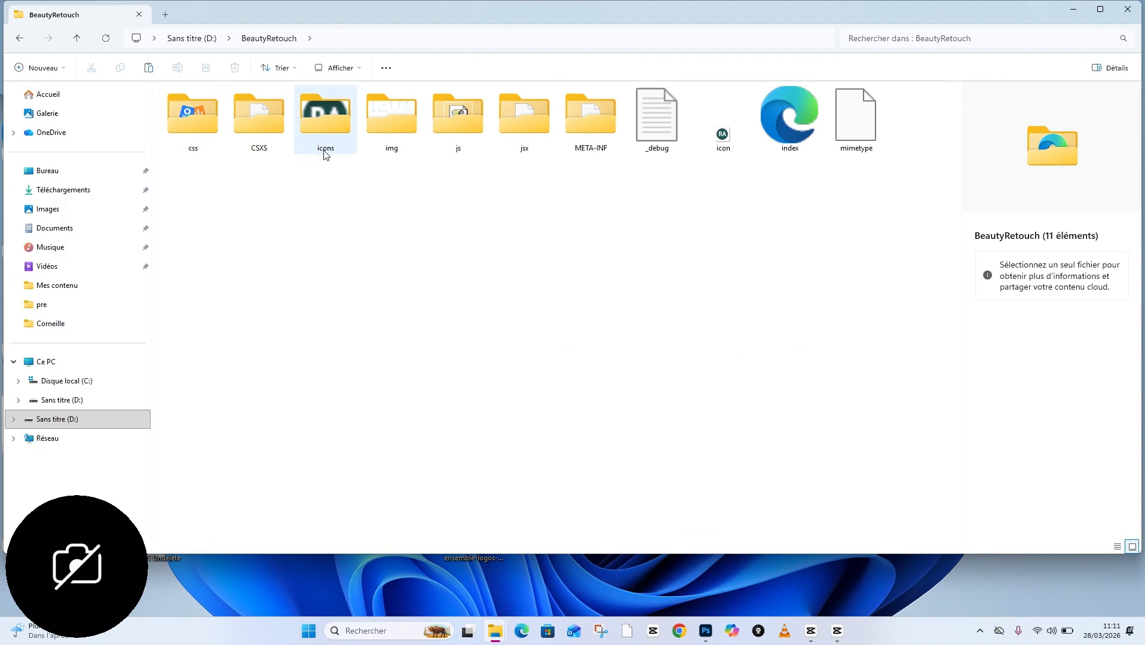
# Return to the Sans titre (D:) drive, look for the legacy extensions in Photoshop's home window and close Photoshop
pyautogui.click(19, 39)
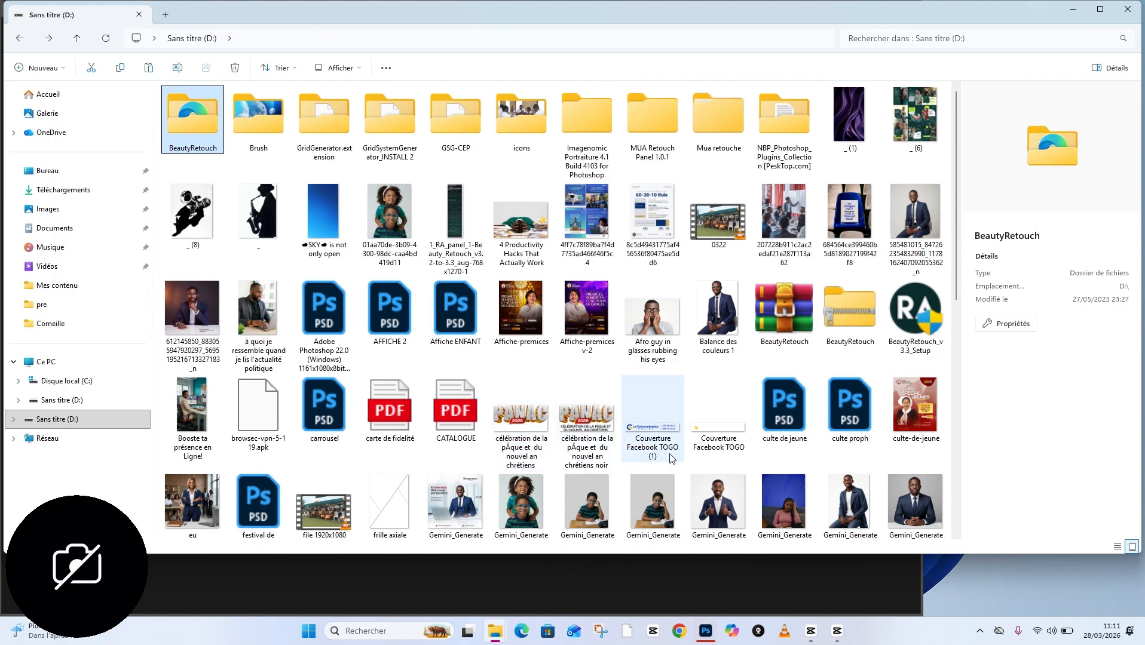
pyautogui.click(754, 583)
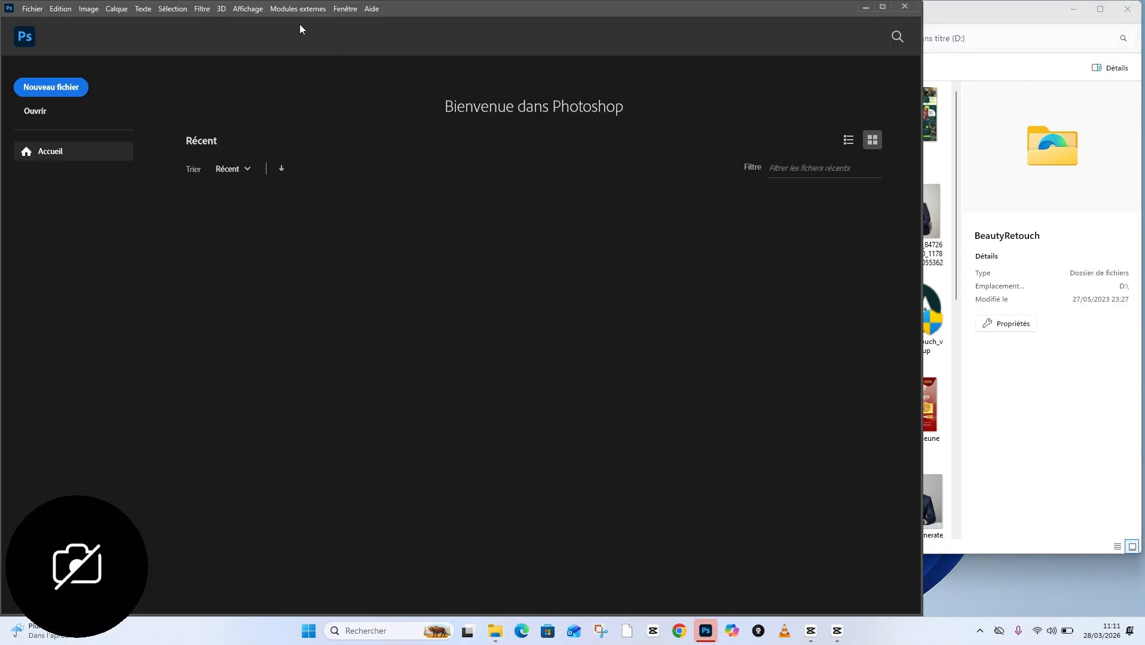
pyautogui.click(349, 9)
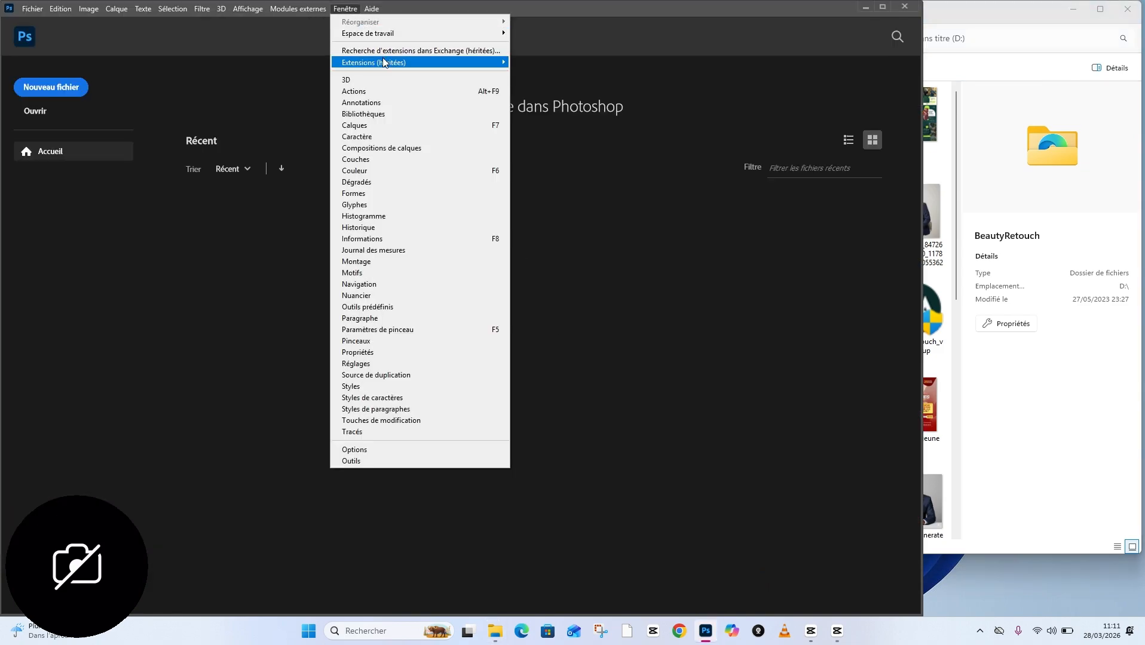
pyautogui.moveTo(385, 62)
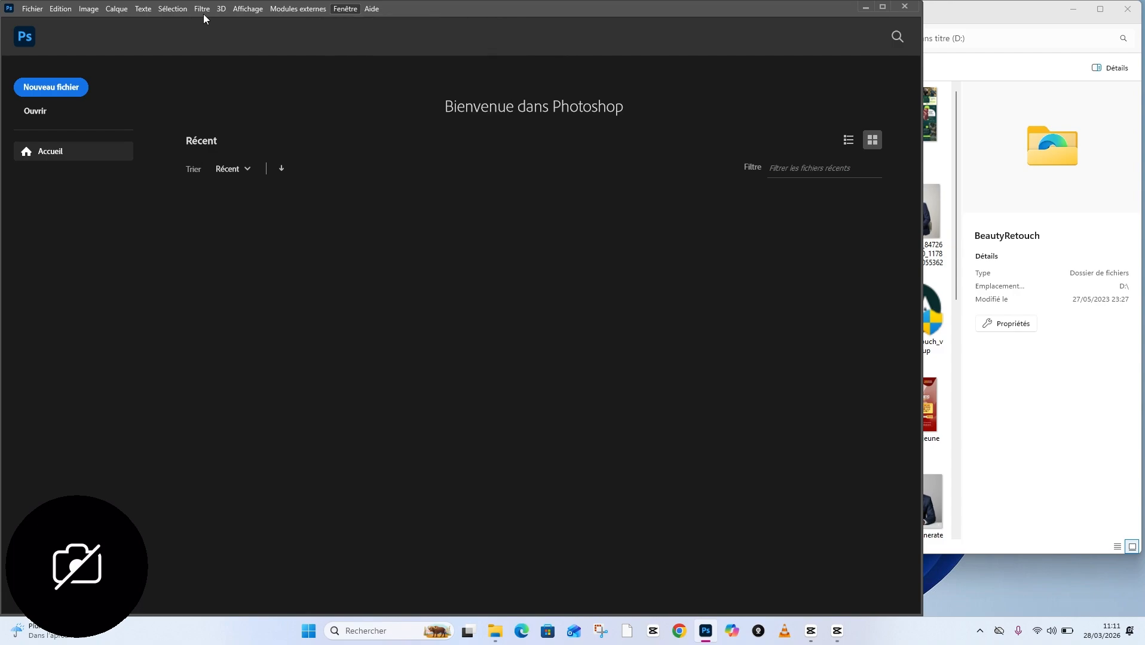
pyautogui.click(202, 8)
pyautogui.click(905, 5)
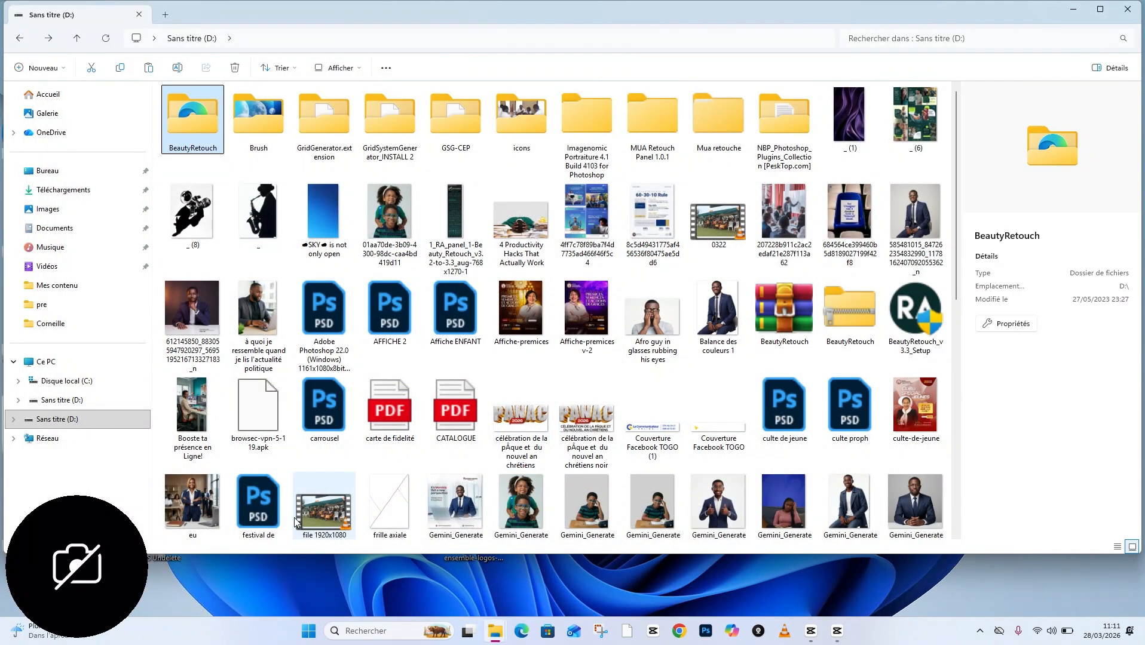
# In File Explorer, open the folder C:\Programmes (x86)\Common Files\Adobe\CEP\extensions
pyautogui.click(100, 380)
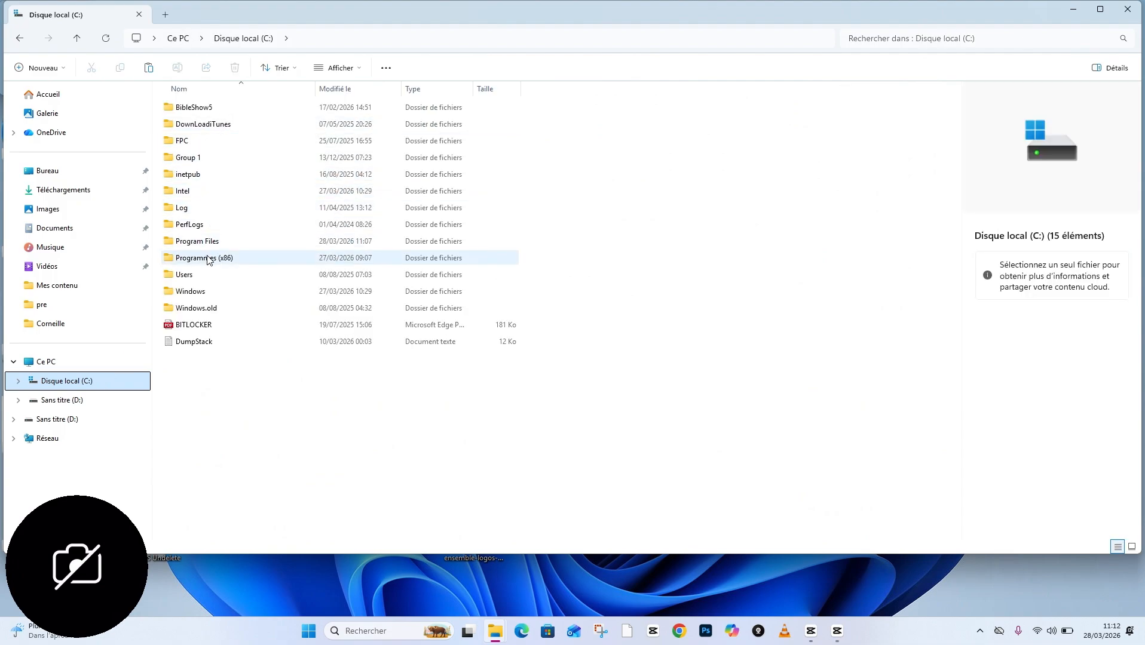
pyautogui.doubleClick(208, 261)
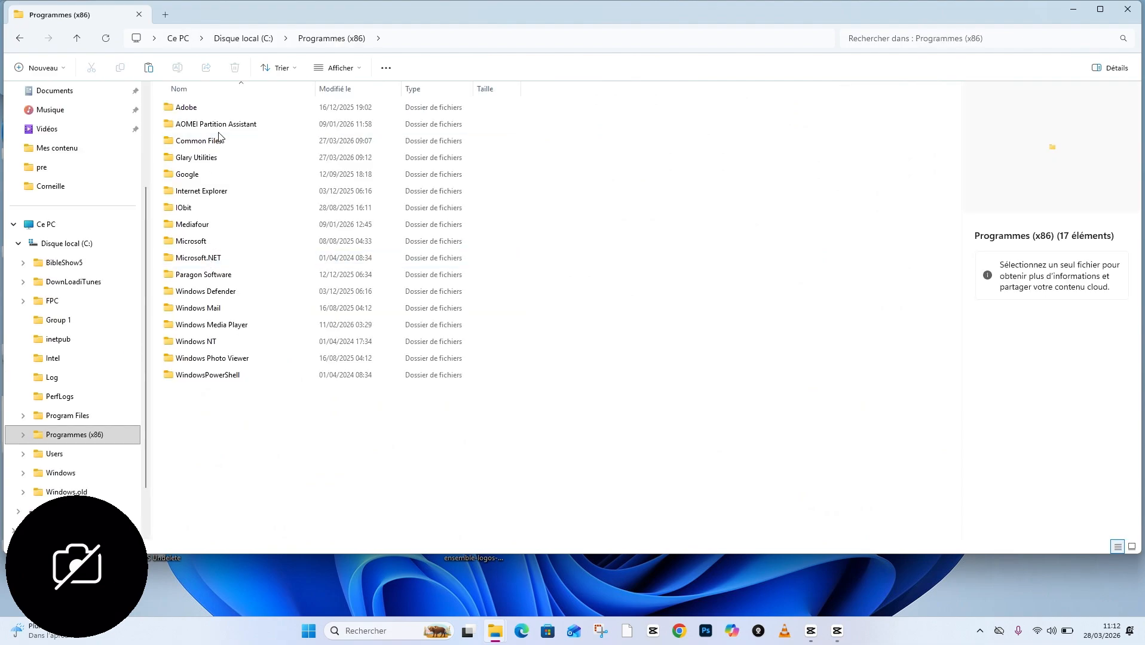
pyautogui.doubleClick(214, 143)
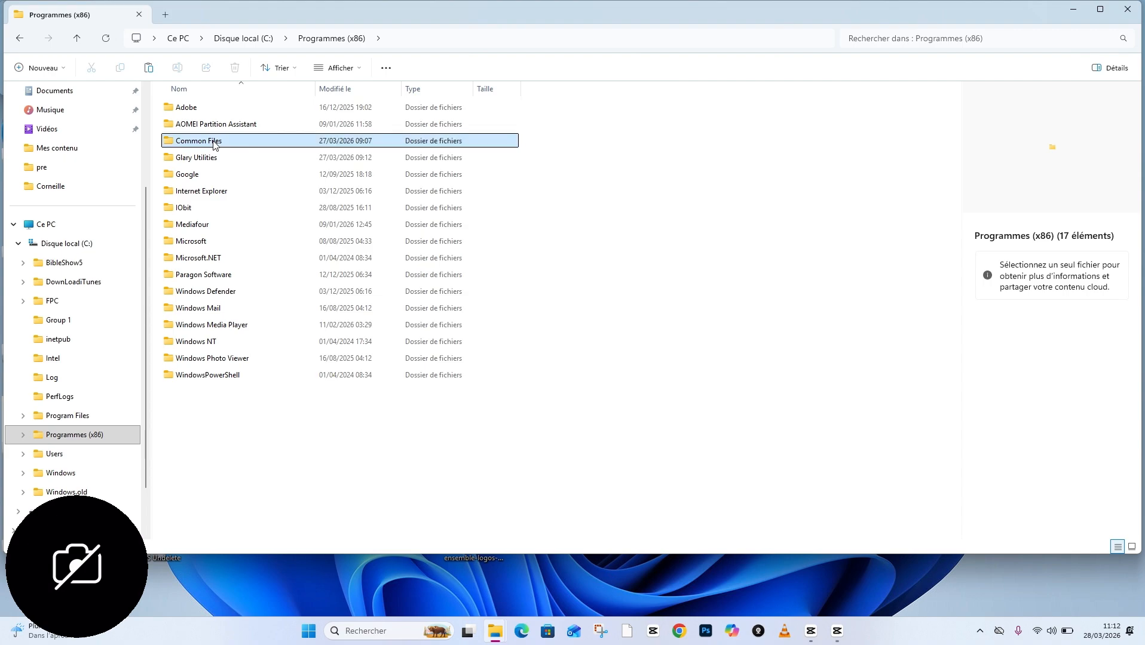
pyautogui.doubleClick(227, 108)
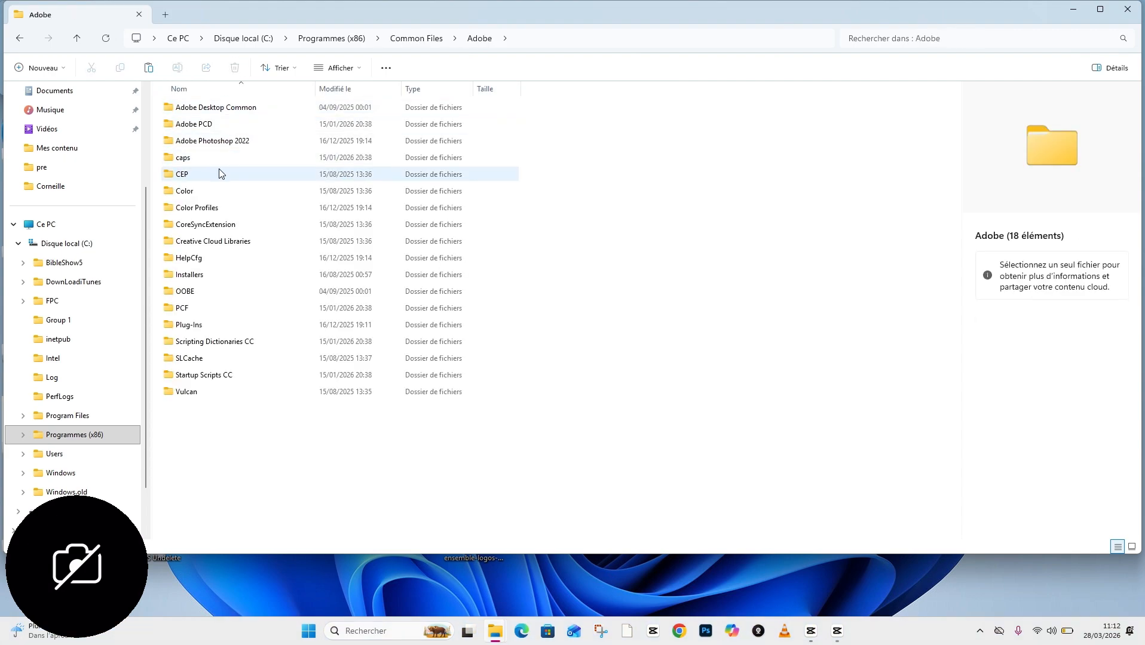
pyautogui.moveTo(218, 177)
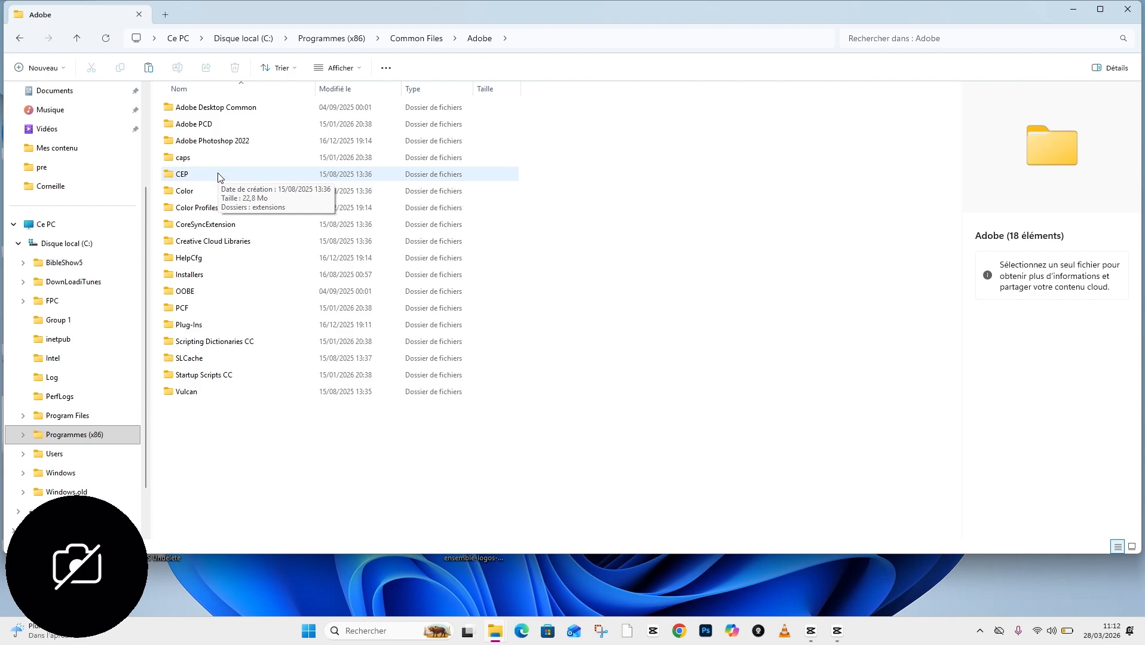
pyautogui.doubleClick(219, 175)
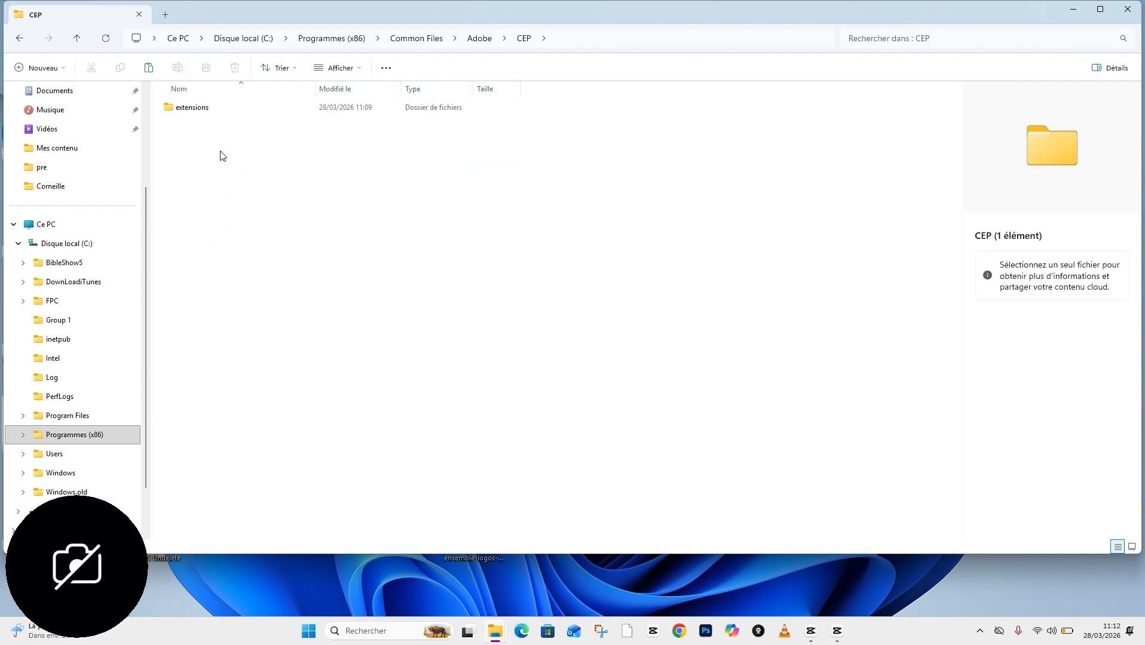
pyautogui.doubleClick(234, 111)
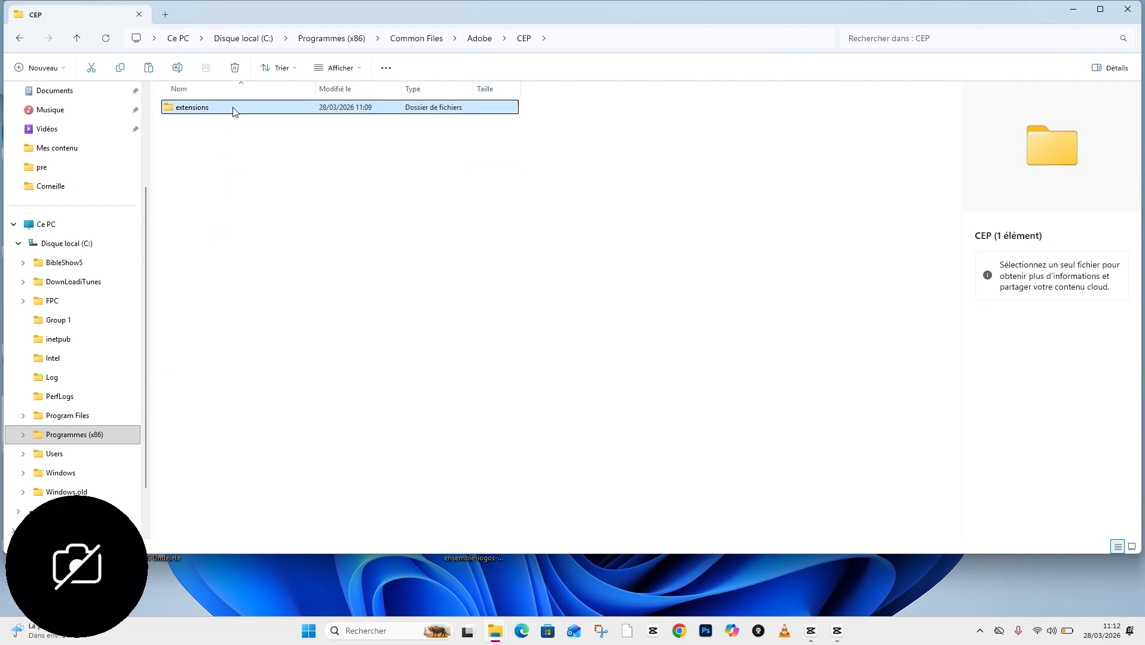
# Try to paste the previously copied BeautyRetouch folder into the CEP extensions folder, retry once and cancel the copy
pyautogui.rightClick(254, 221)
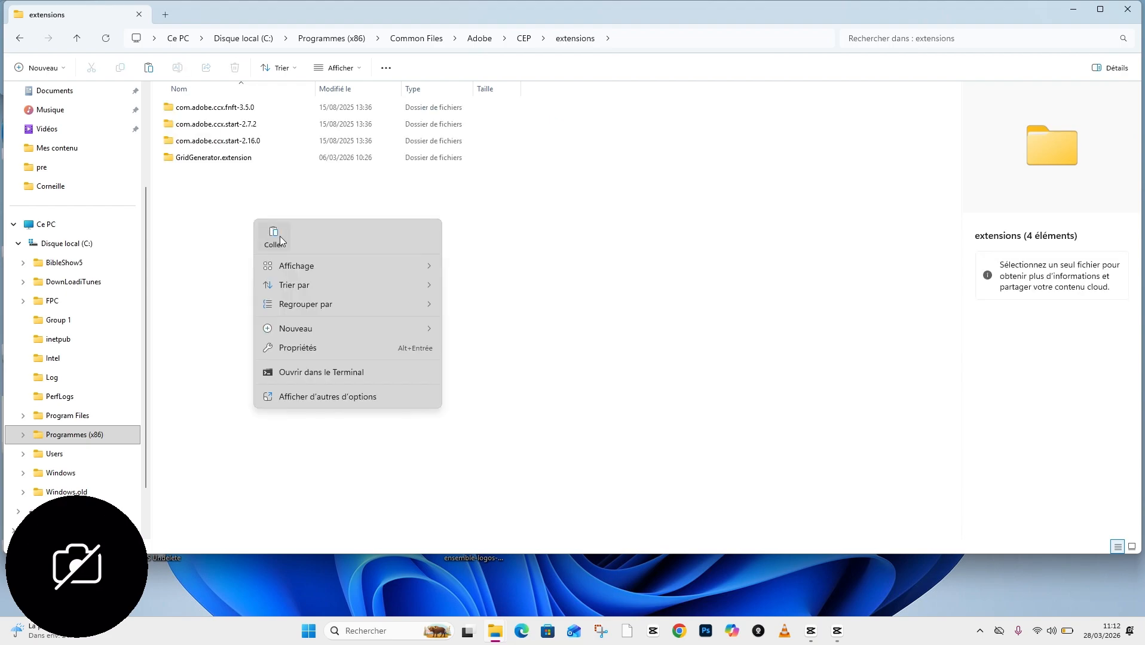
pyautogui.click(272, 234)
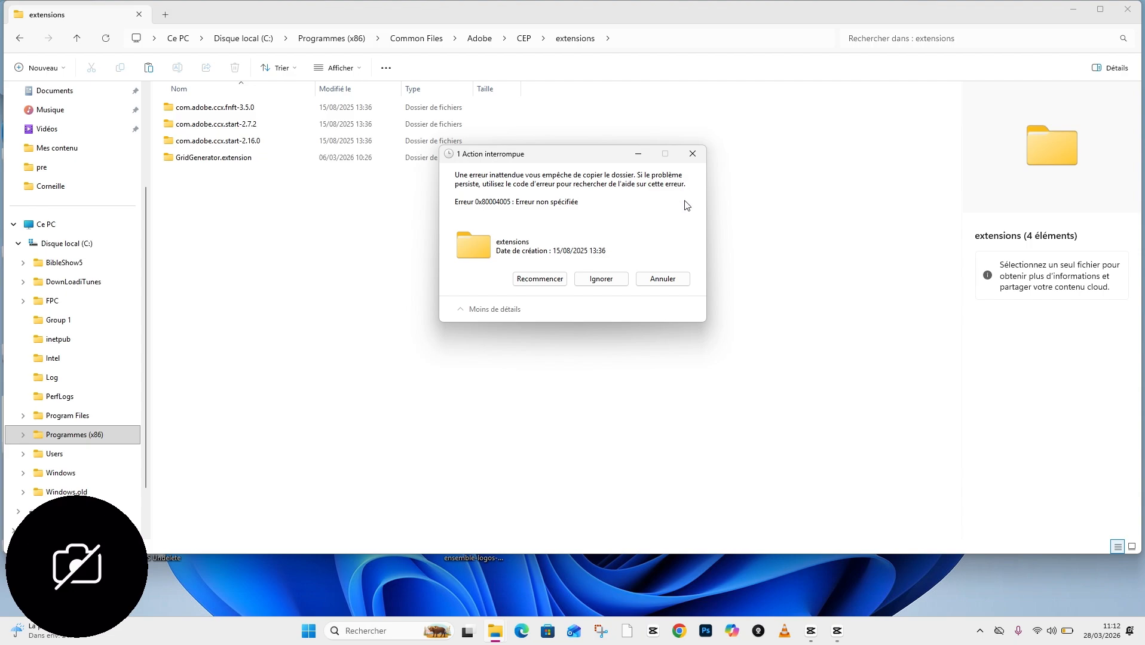
pyautogui.click(563, 285)
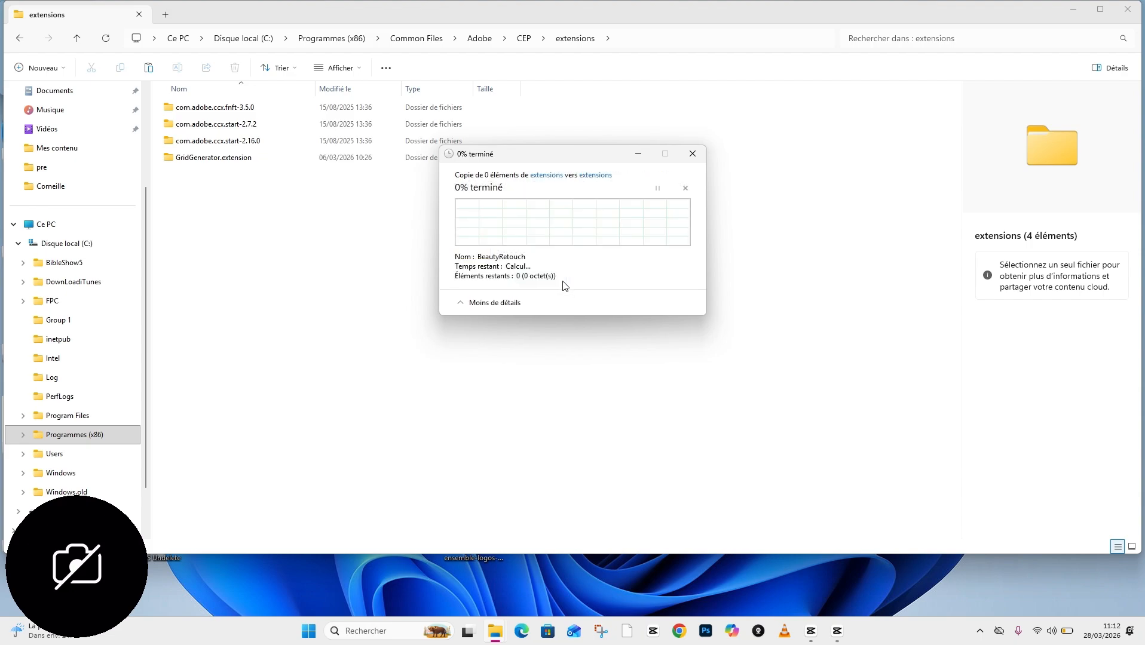
pyautogui.click(697, 154)
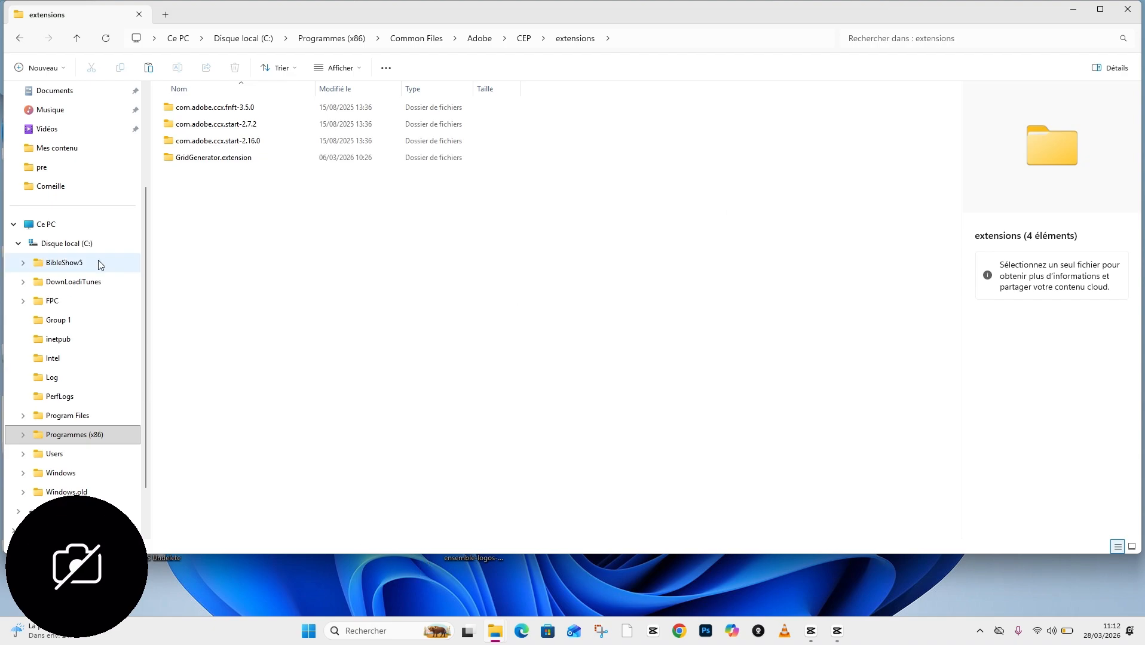
# Copy the BeautyRetouch folder from the Sans titre (D:) drive
pyautogui.click(19, 244)
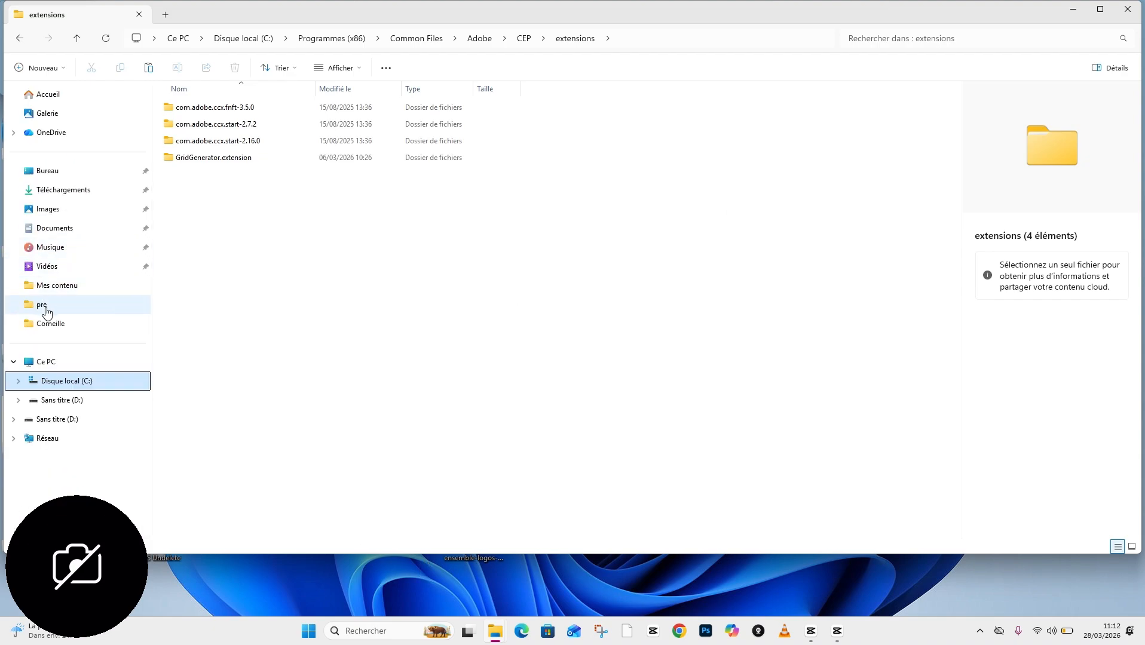
pyautogui.click(84, 419)
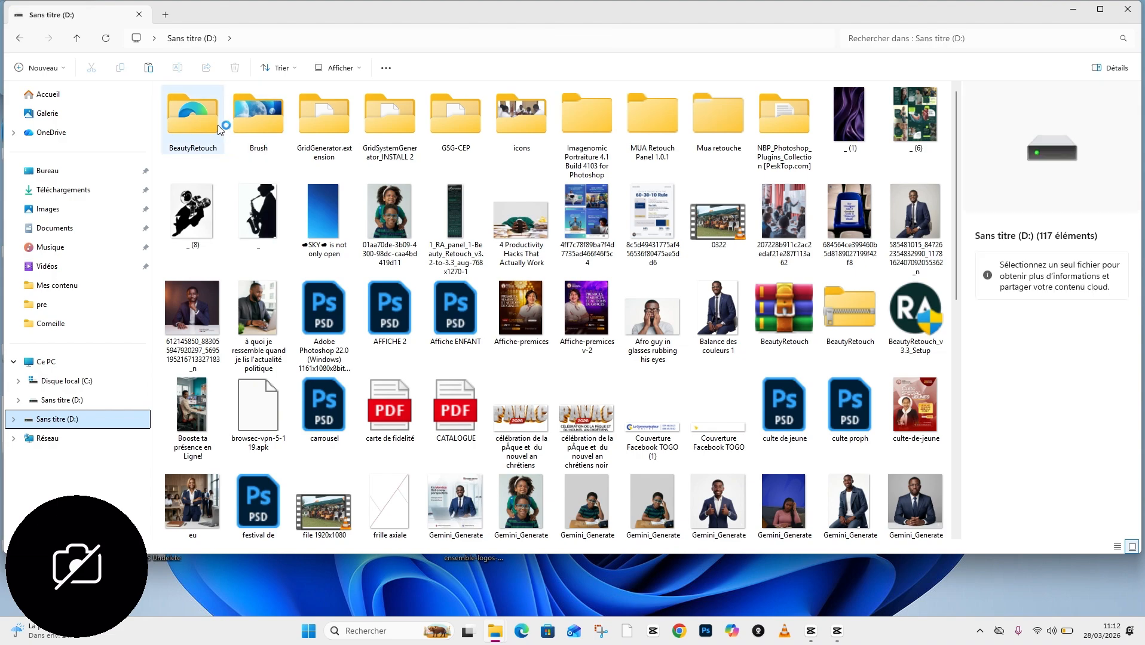
pyautogui.click(205, 127)
pyautogui.rightClick(205, 127)
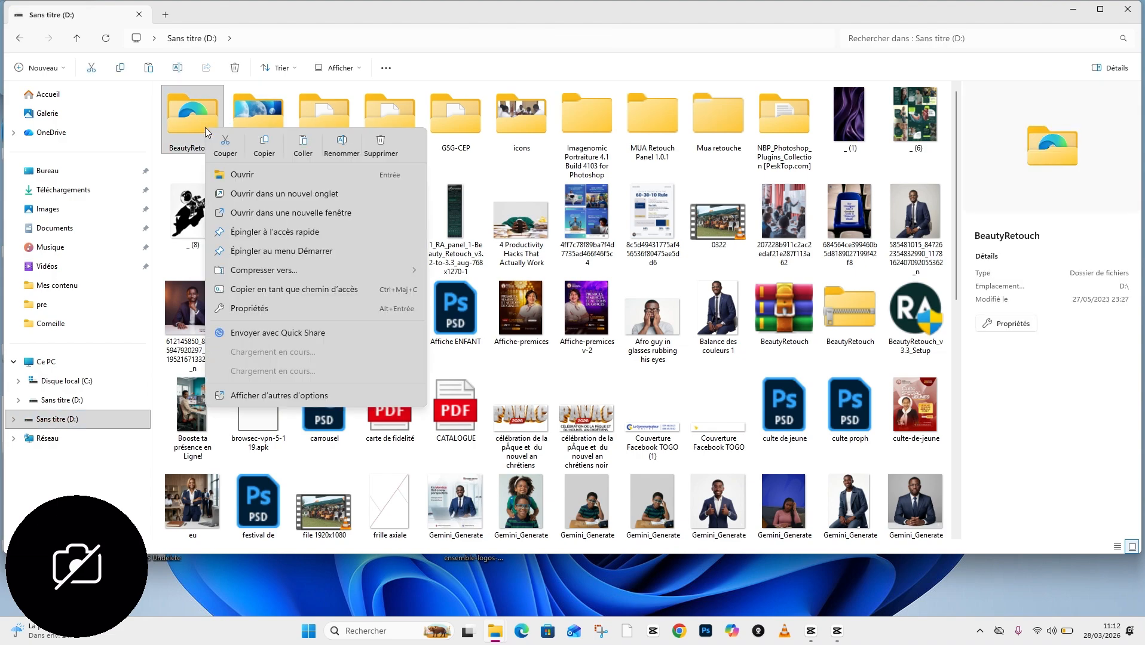
pyautogui.click(265, 149)
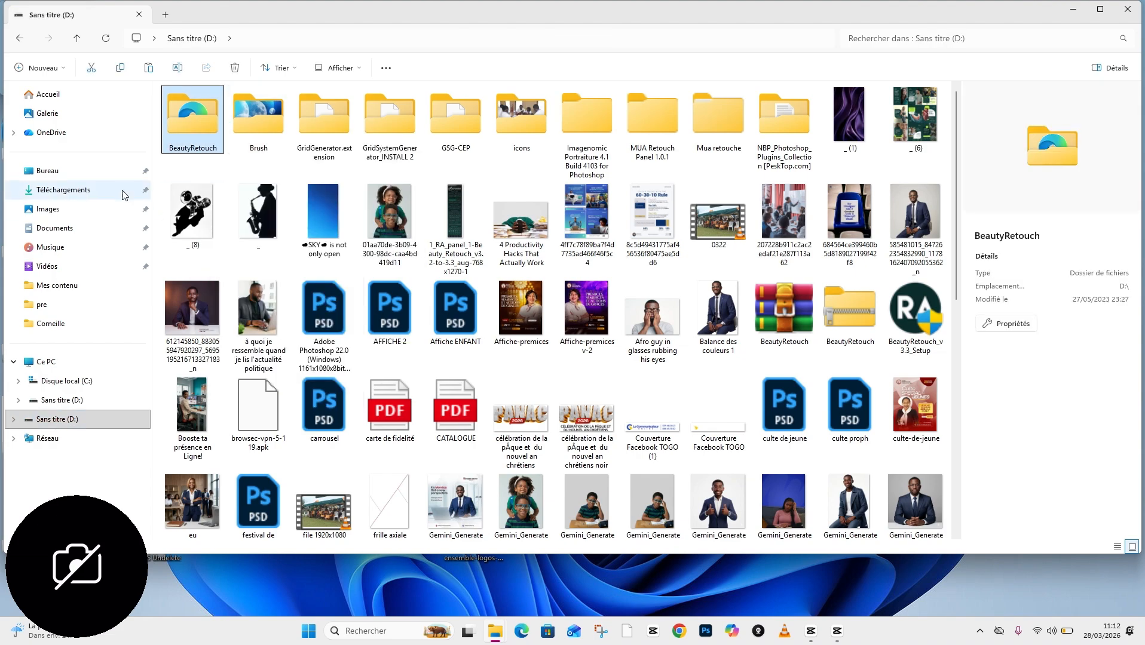
# Paste the BeautyRetouch folder into the Adobe CEP extensions folder, granting administrator permission for the copy
pyautogui.click(23, 38)
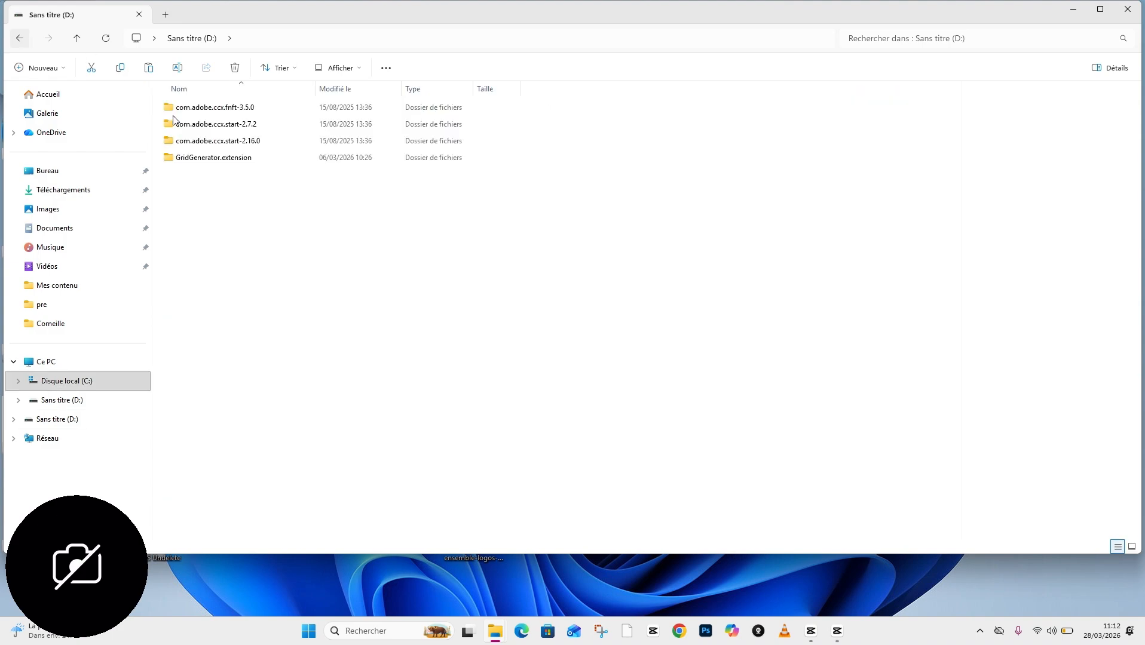
pyautogui.rightClick(263, 220)
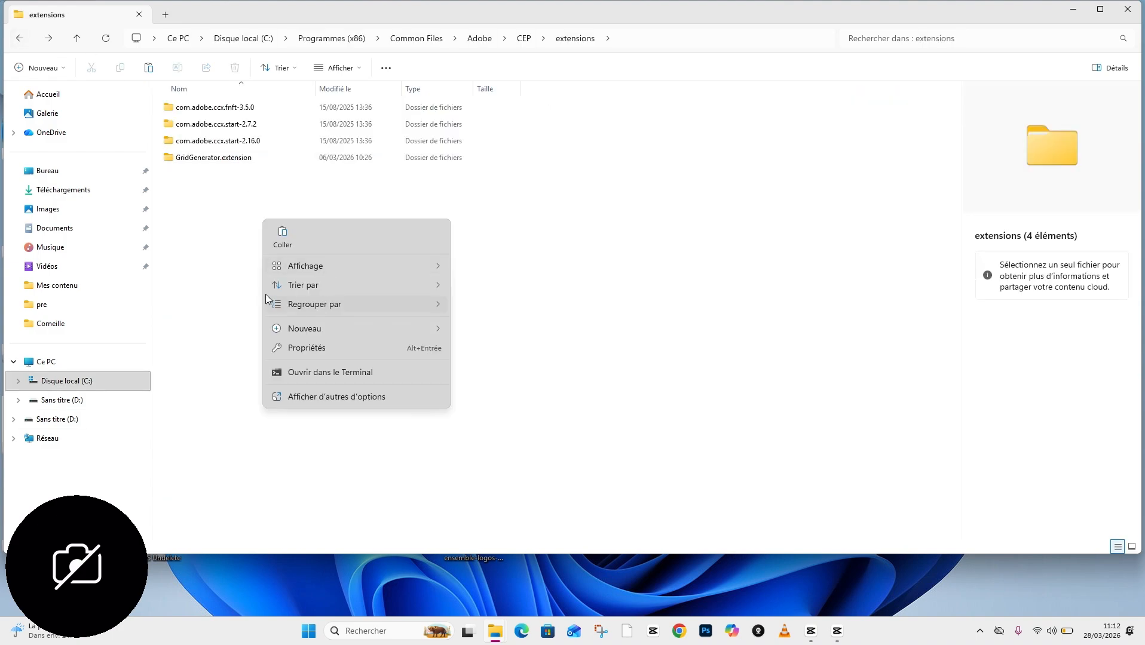
pyautogui.click(296, 246)
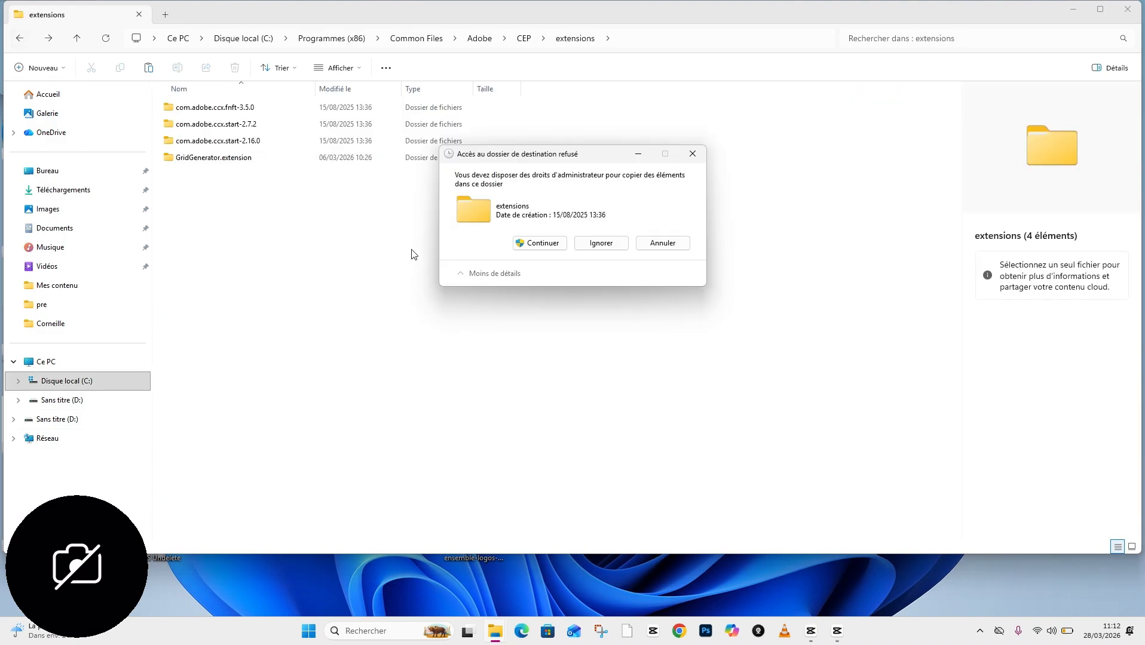
pyautogui.click(544, 245)
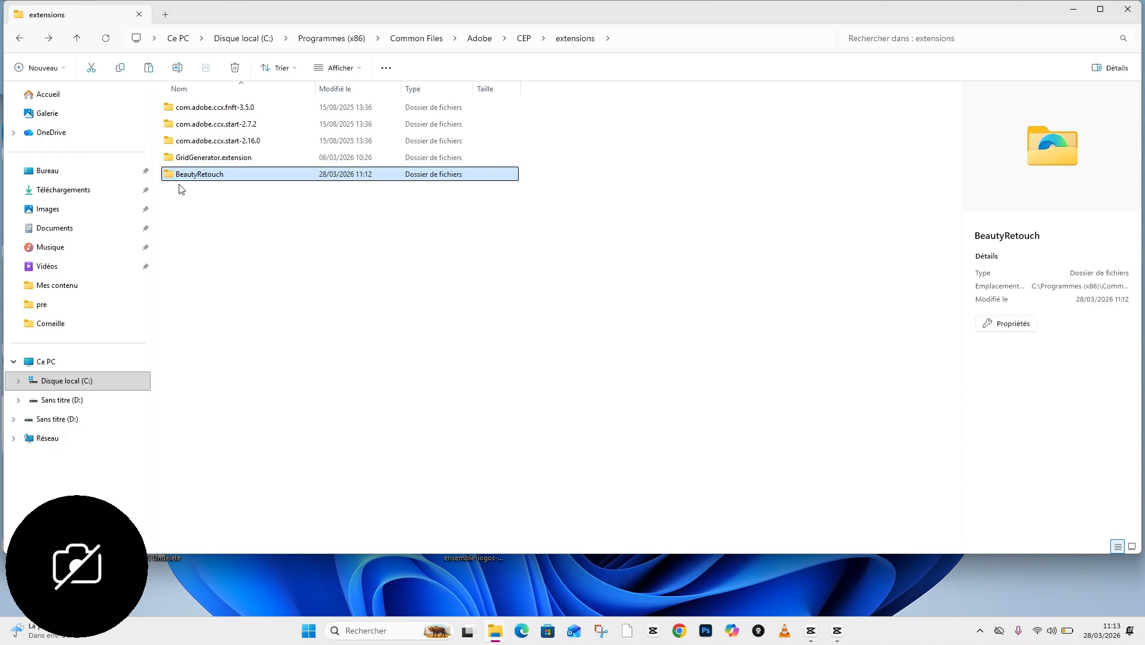
# Launch Photoshop and check its list of legacy extensions for BEAUTY RETOUCH v3
pyautogui.click(706, 635)
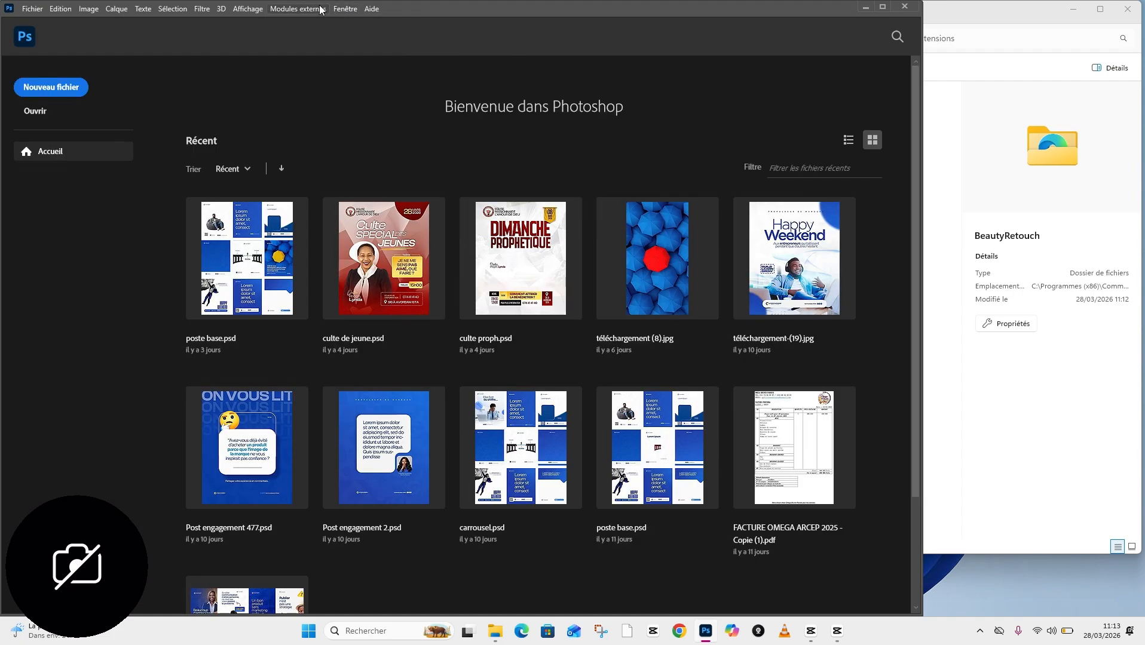
pyautogui.click(318, 11)
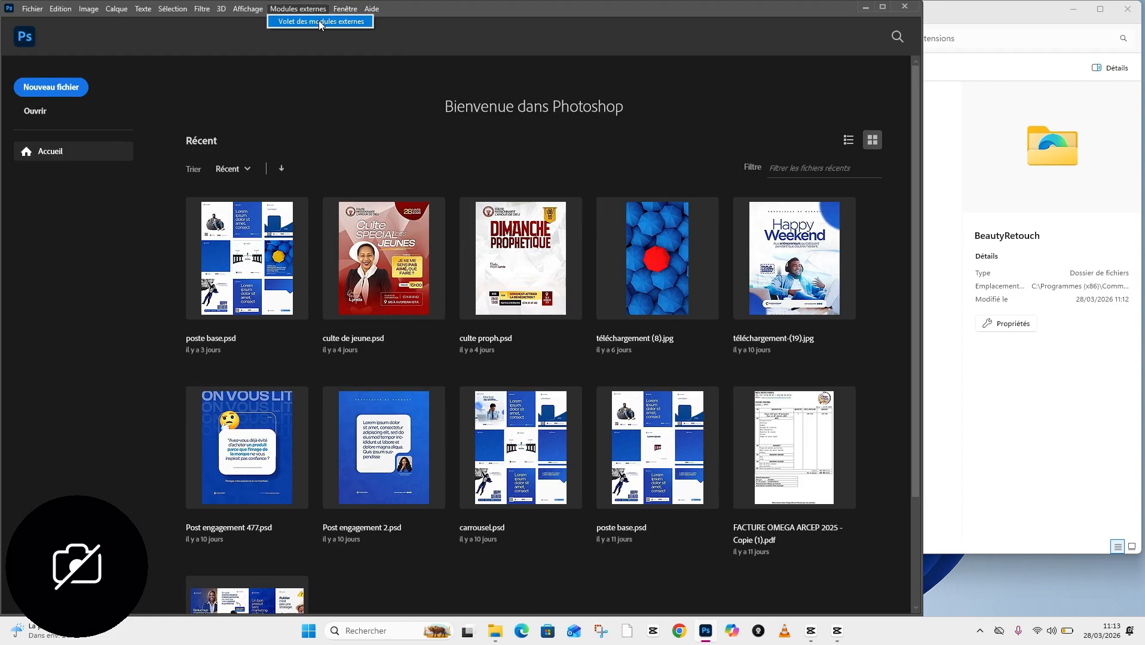
pyautogui.click(340, 10)
pyautogui.click(339, 10)
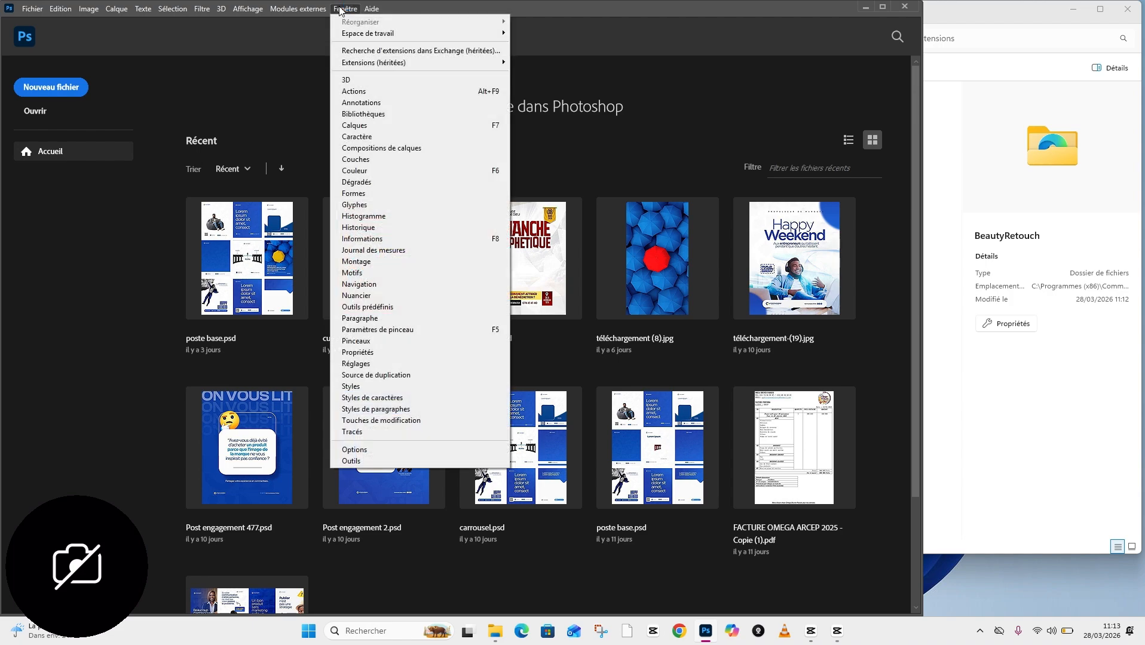
pyautogui.moveTo(351, 63)
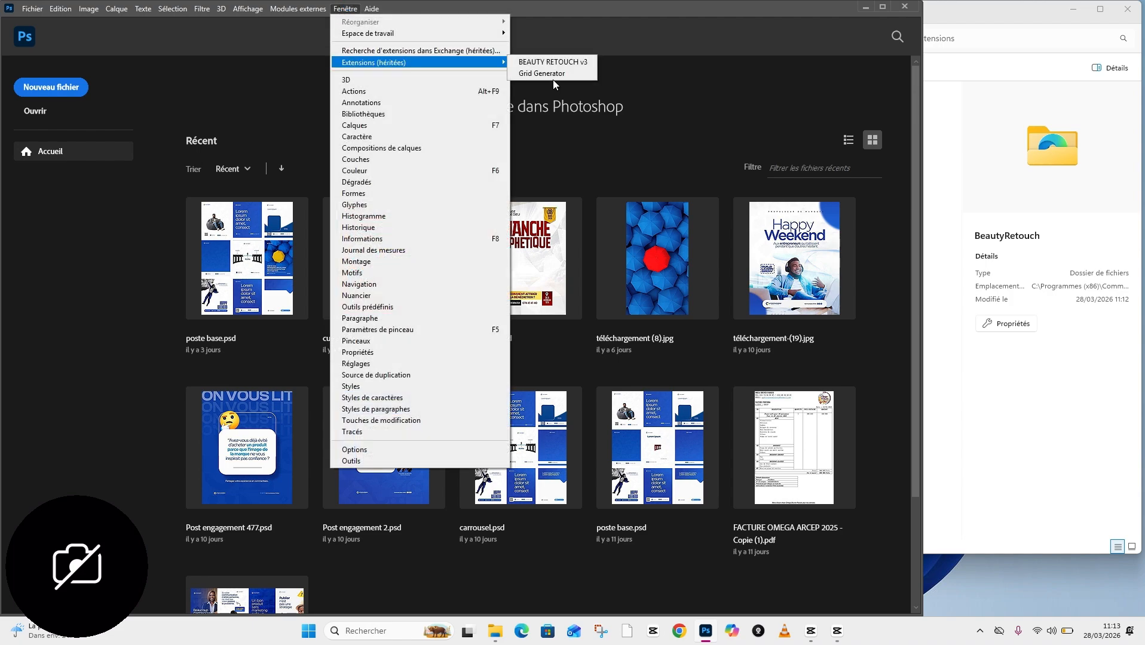
# Open the recent image téléchargement (8).jpg in Photoshop and open the BEAUTY RETOUCH v3 extension
pyautogui.click(658, 279)
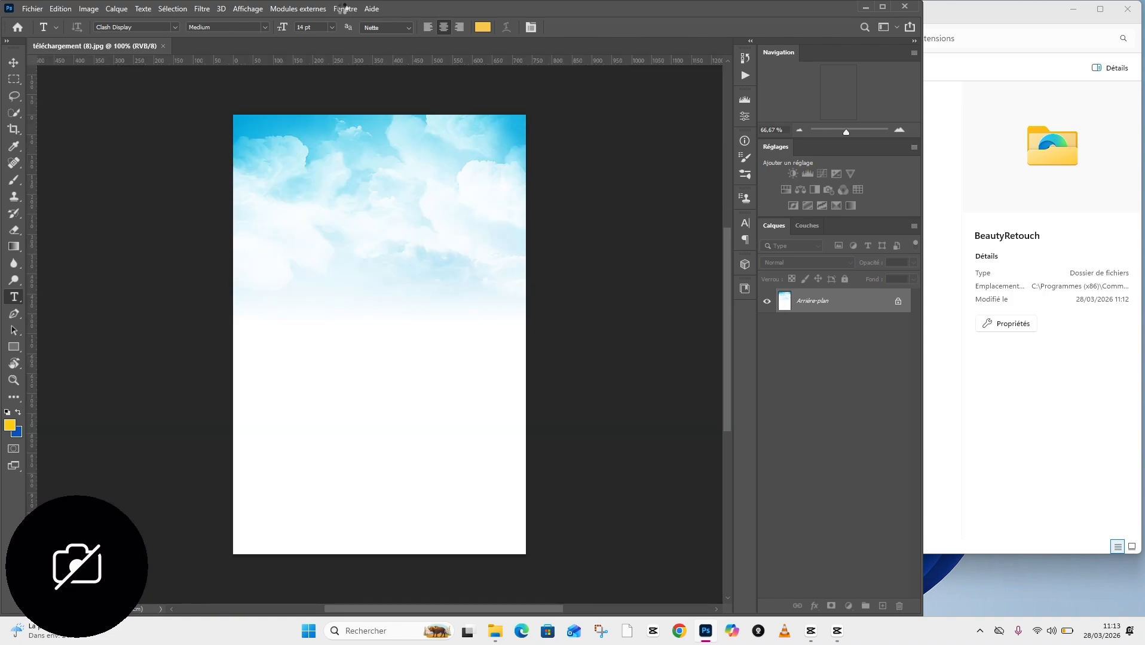
pyautogui.click(344, 9)
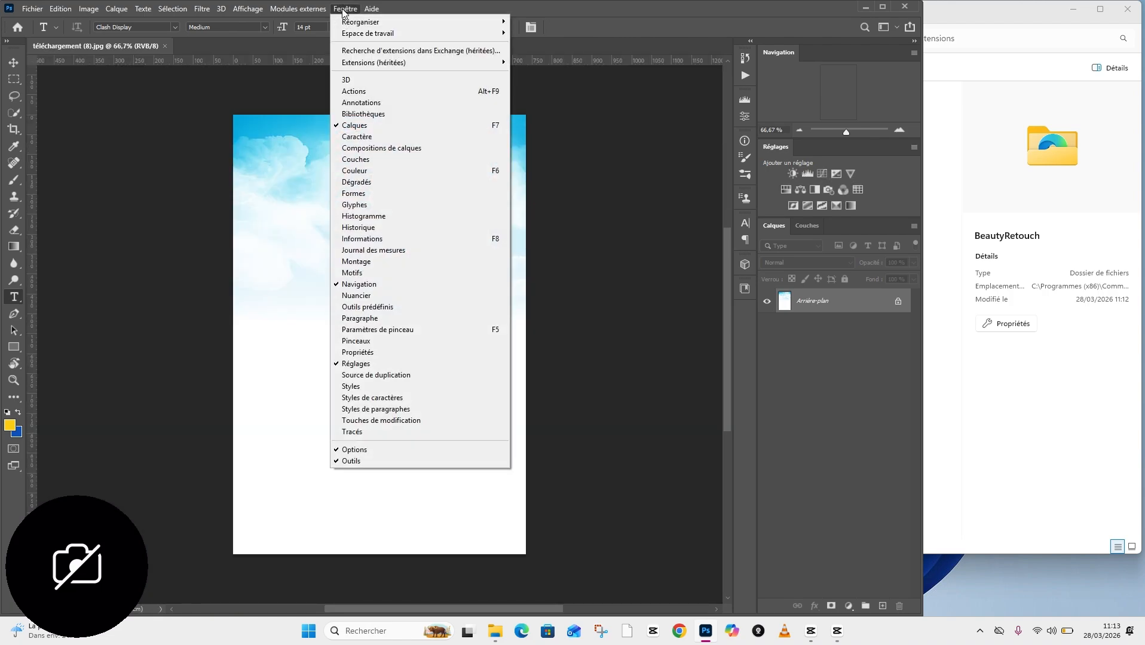
pyautogui.moveTo(419, 62)
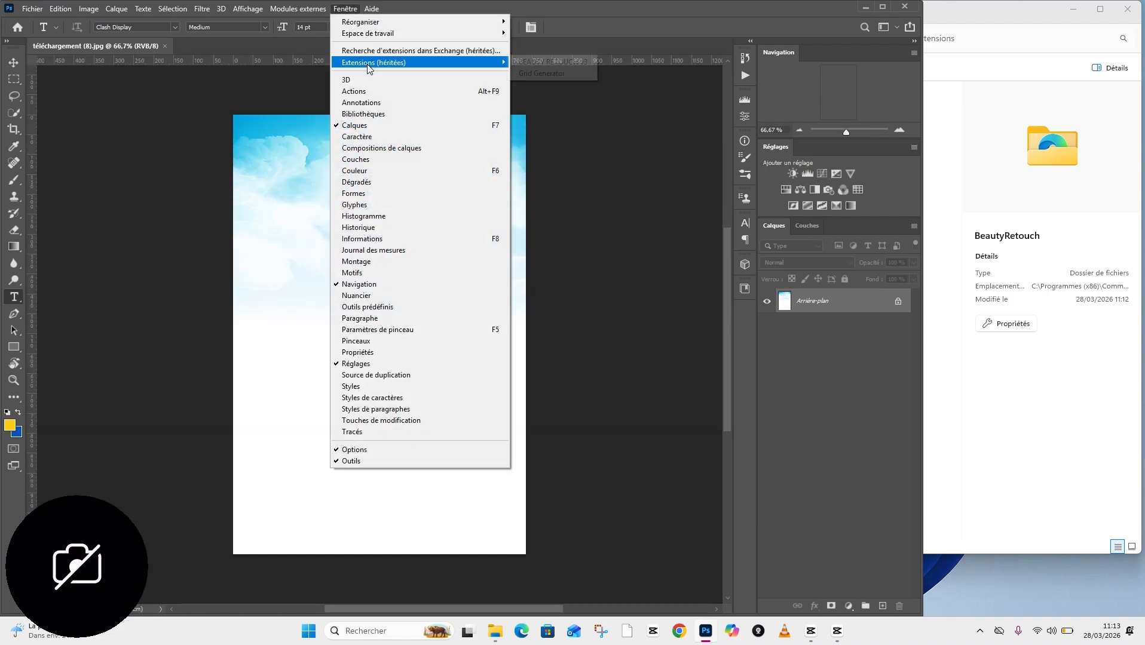
pyautogui.click(536, 60)
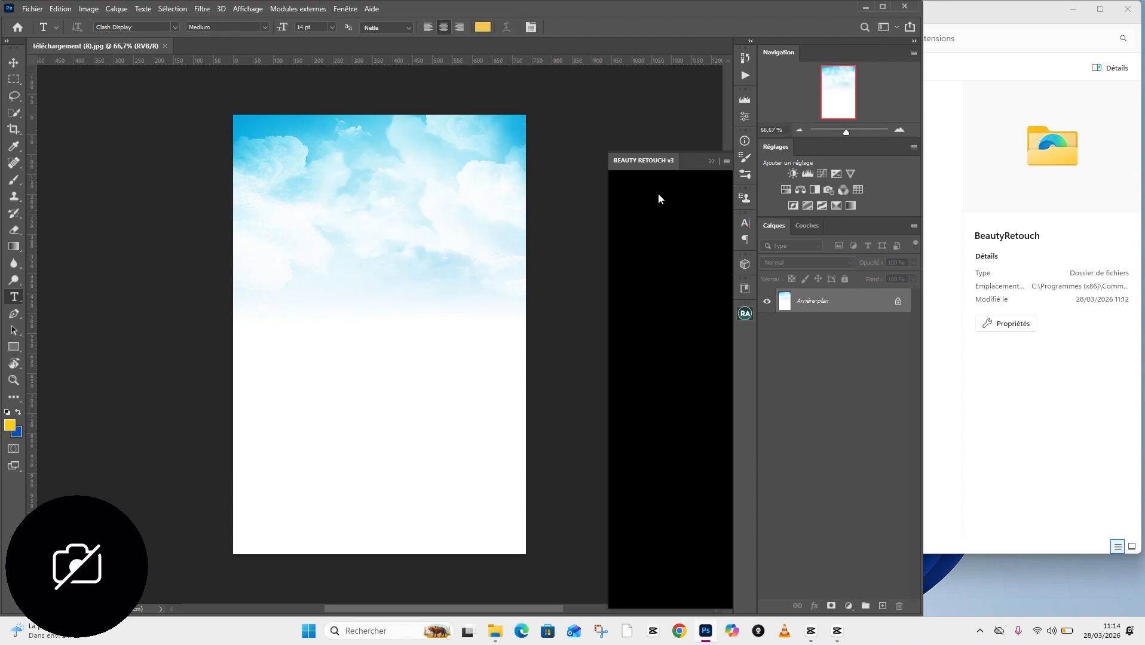